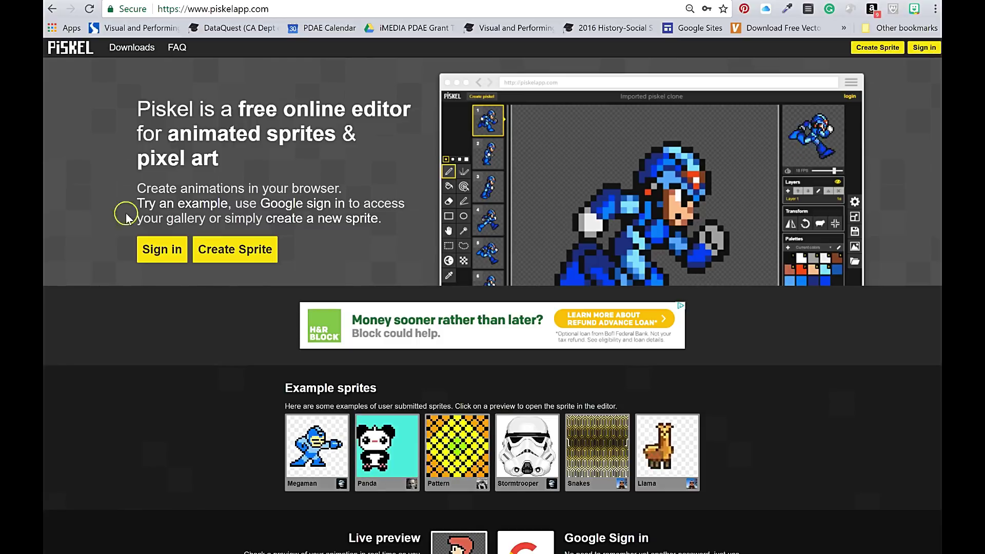
Step: Start a new sprite on piskelapp.com and sign in with a Google account
click(225, 260)
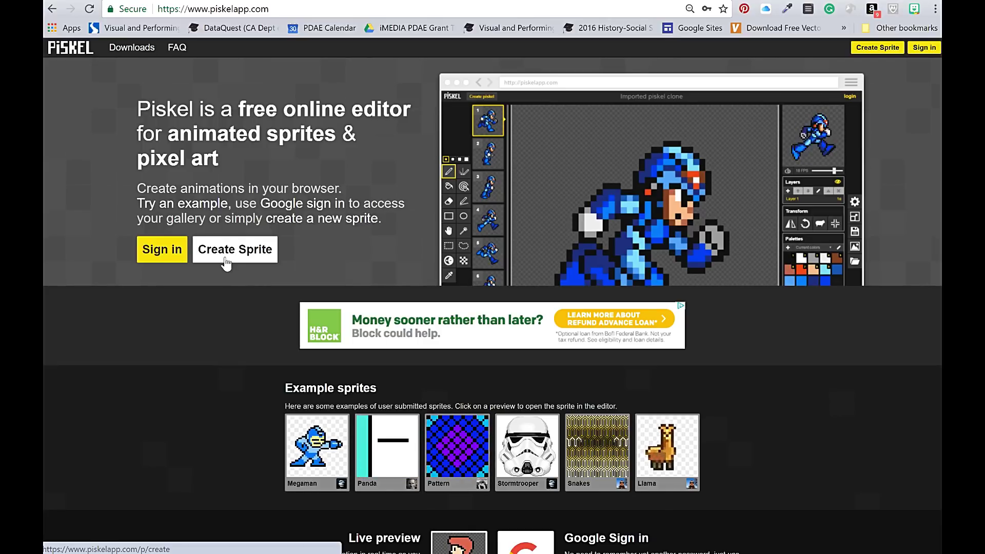
click(924, 52)
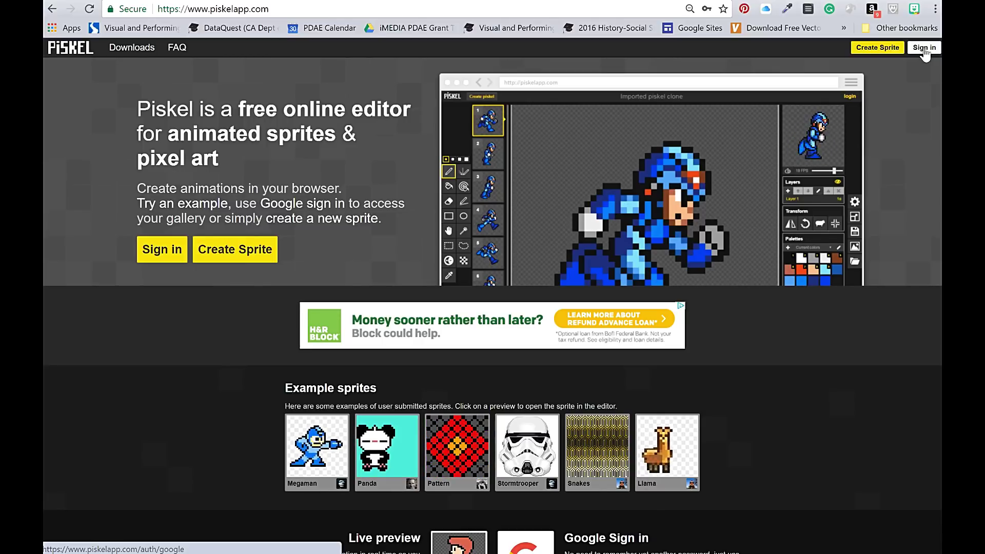
click(924, 48)
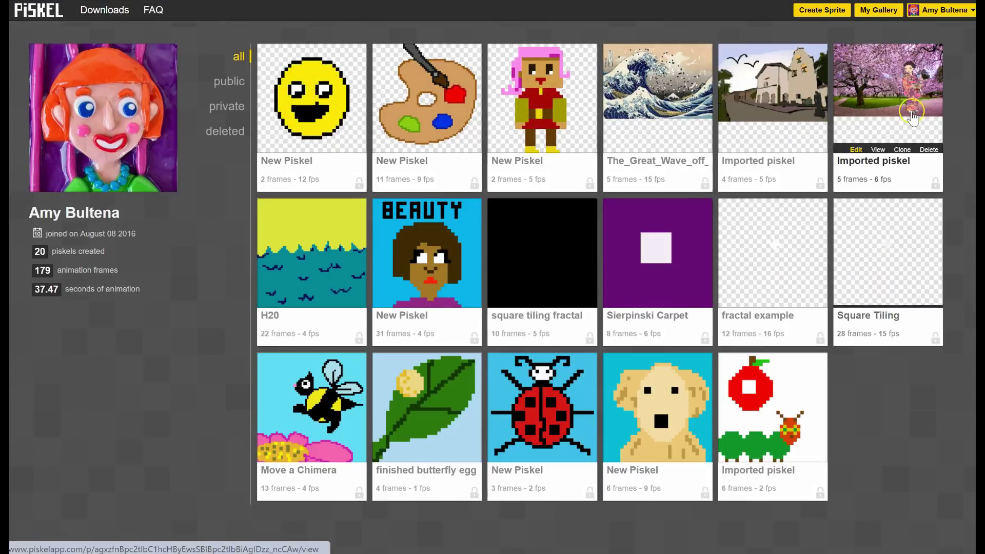
Step: Start a new blank 32x32 sprite from the signed-in gallery page
click(817, 18)
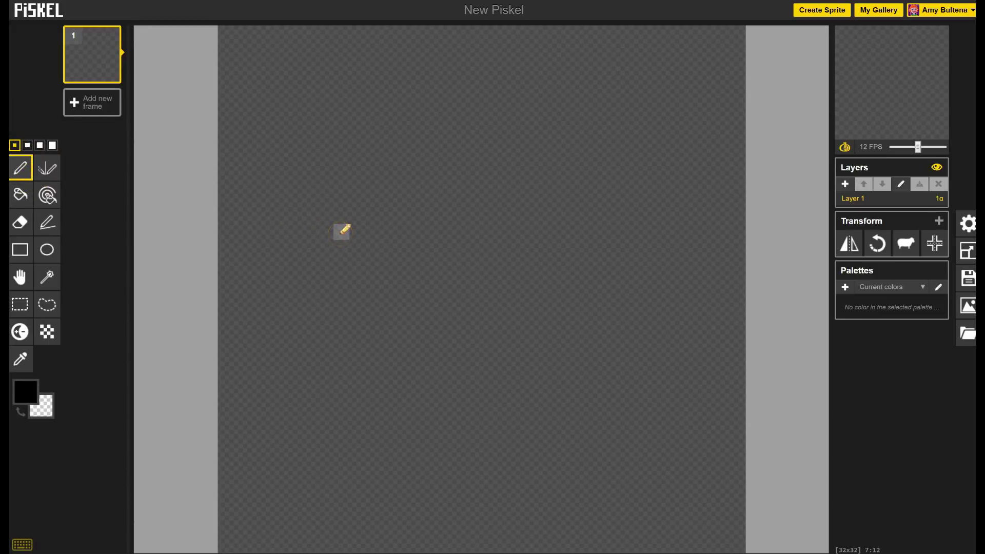
Step: Draw black dots with the pen at sizes 1, 2, 3 and 4 across the canvas
click(341, 232)
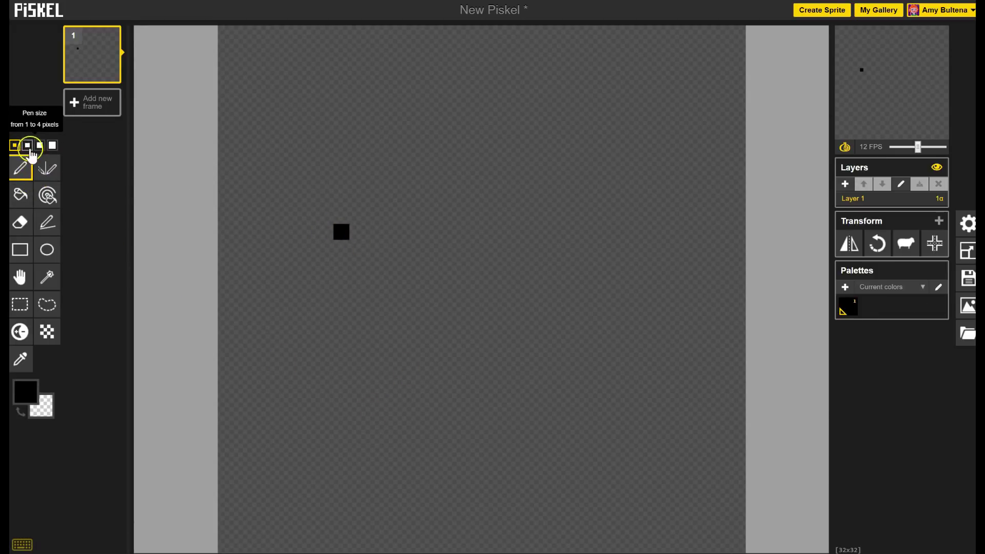
click(27, 146)
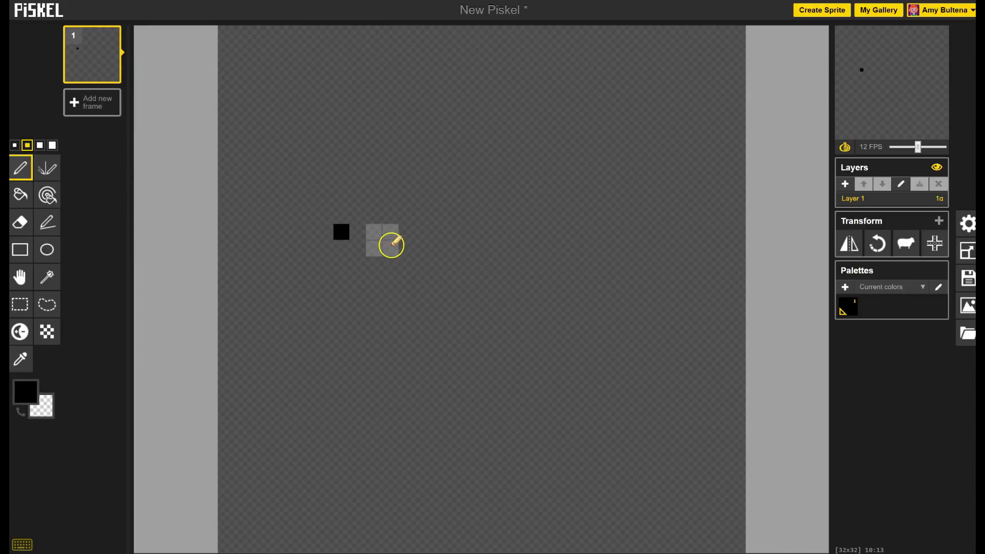
click(390, 248)
click(39, 146)
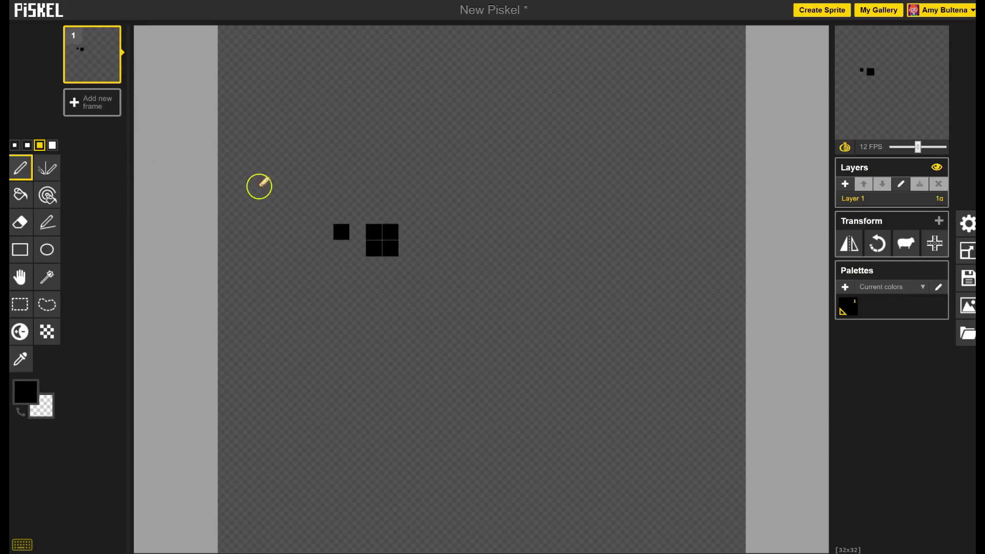
click(451, 247)
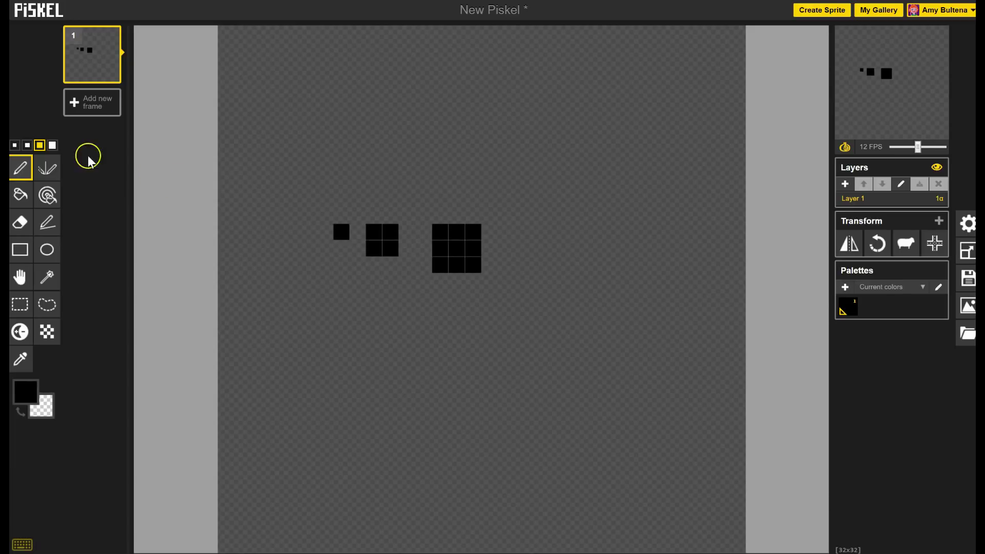
click(52, 145)
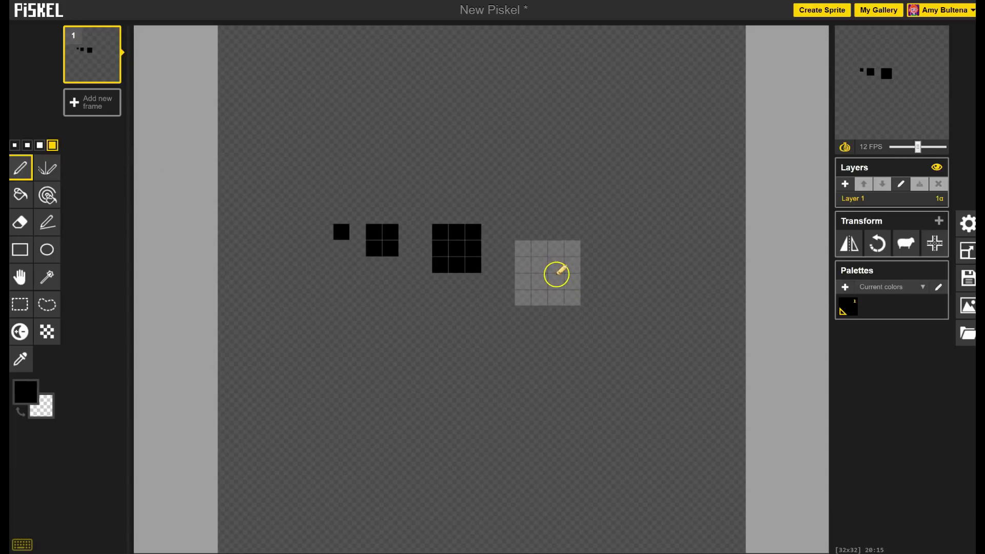
click(555, 270)
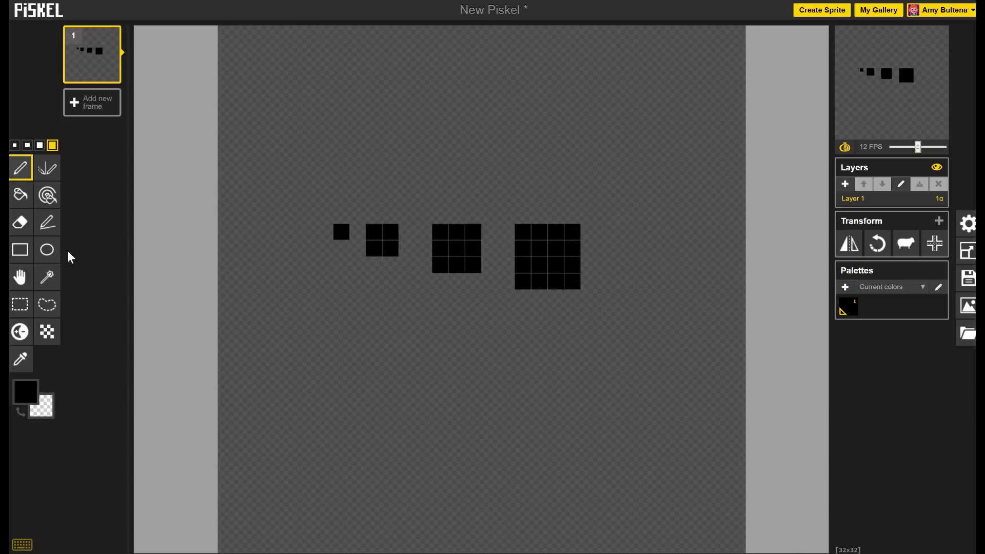
Step: Erase the four squares, then try thick and thin rectangle outlines, undoing both
click(20, 220)
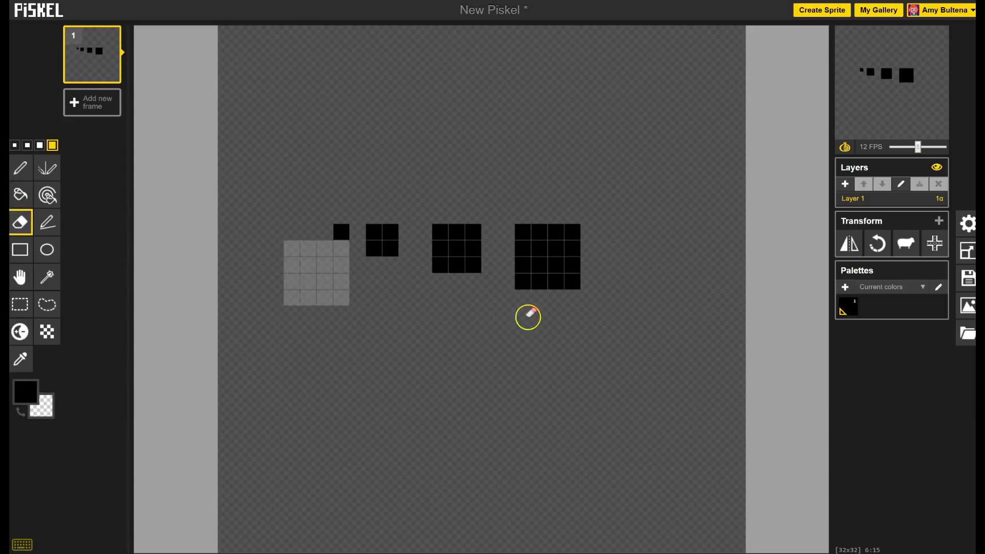
mouse_move(528, 317)
mouse_down()
mouse_move(567, 306)
mouse_move(563, 268)
mouse_move(483, 269)
mouse_move(441, 233)
mouse_move(374, 240)
mouse_up()
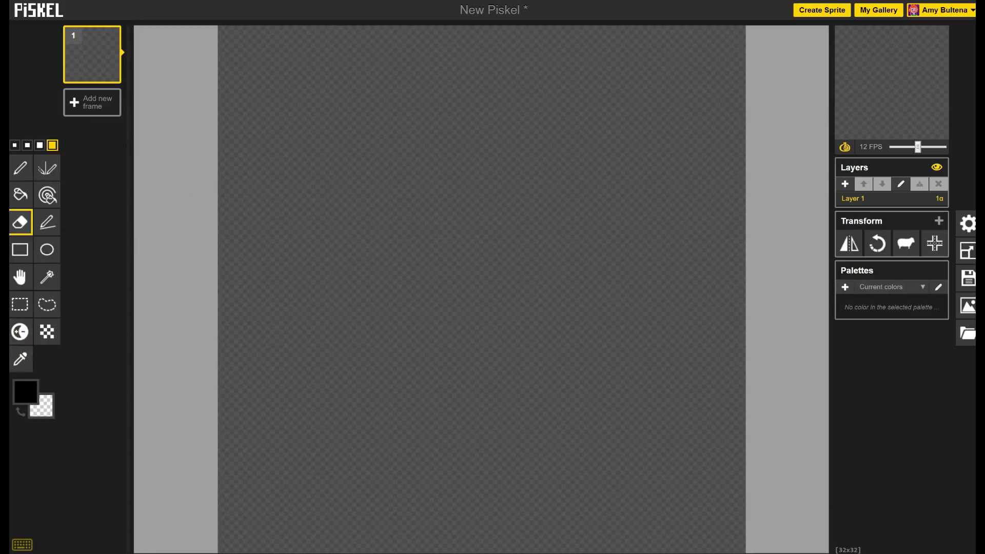
click(19, 249)
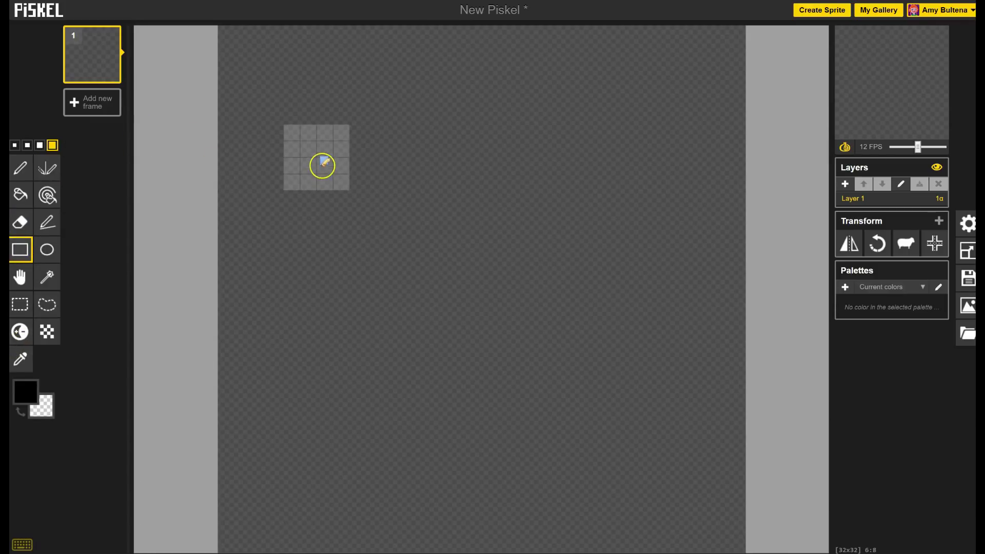
drag(322, 165, 712, 401)
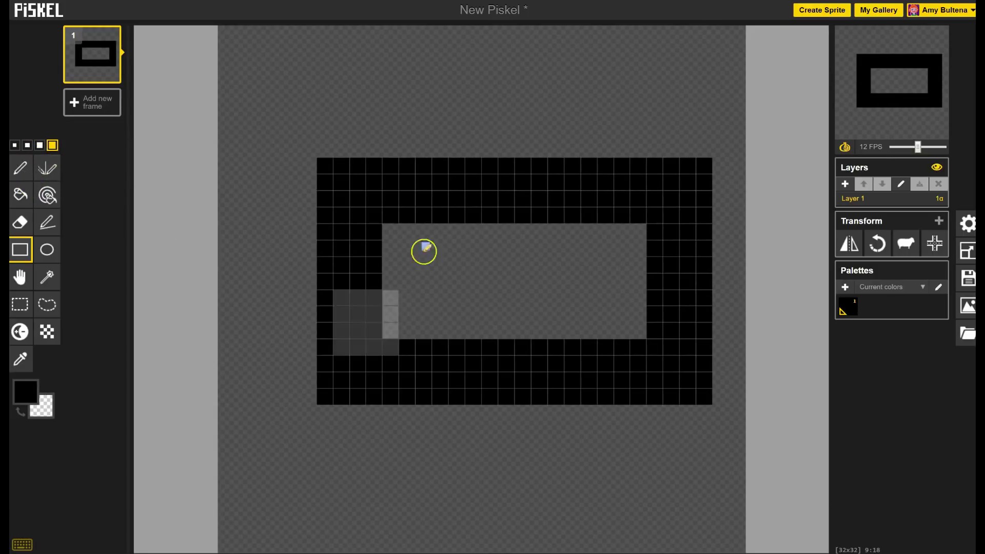
key(ctrl+z)
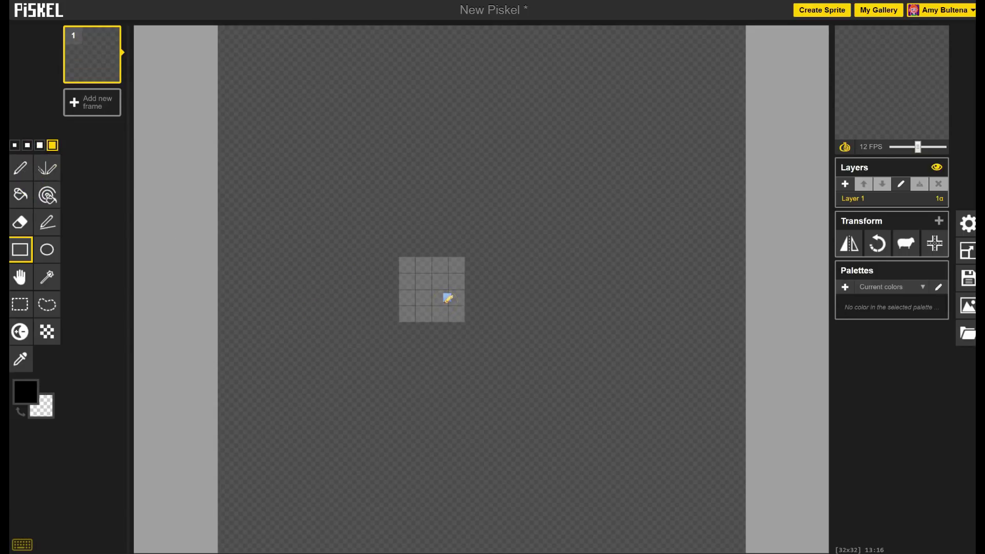
key(bracketleft)
key(bracketleft)
key(bracketleft)
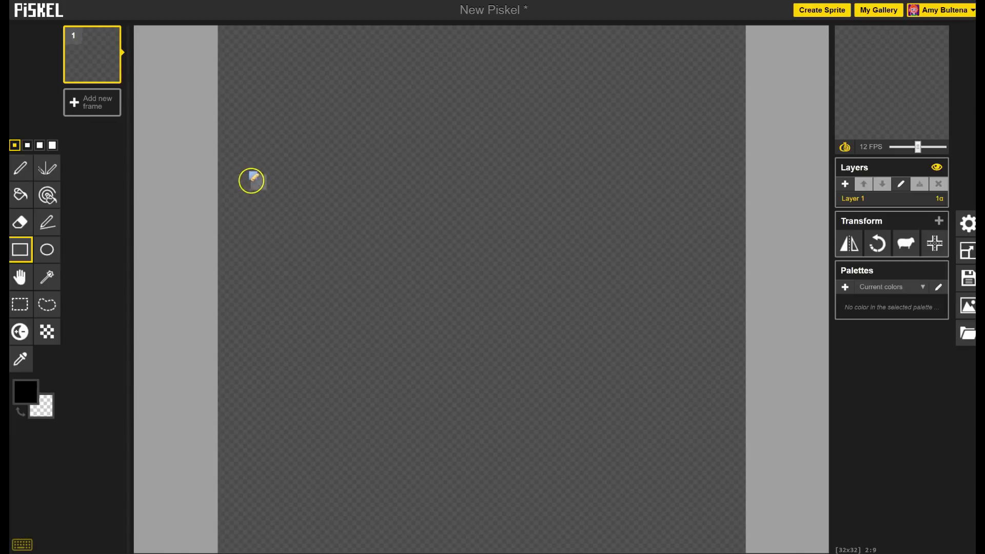
drag(250, 178, 694, 413)
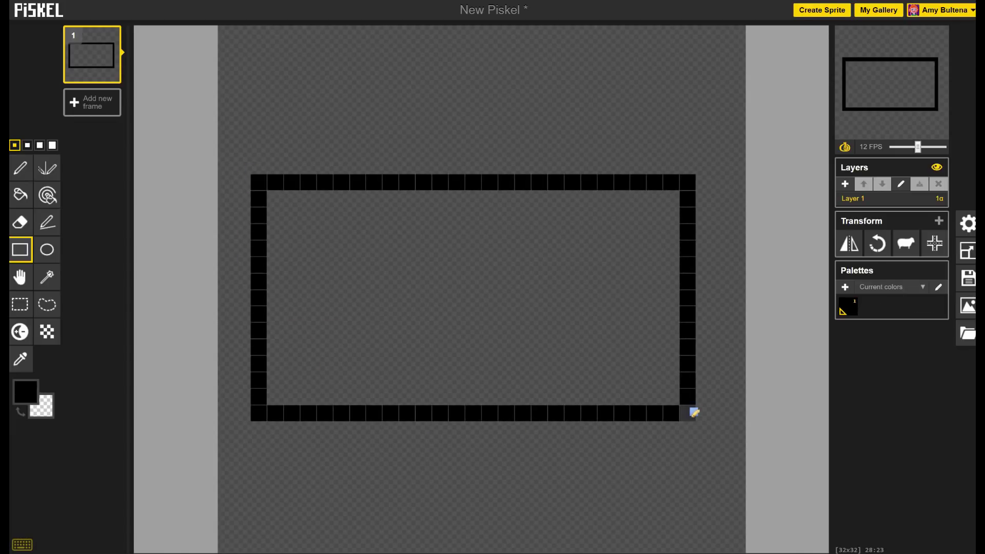
key(ctrl+z)
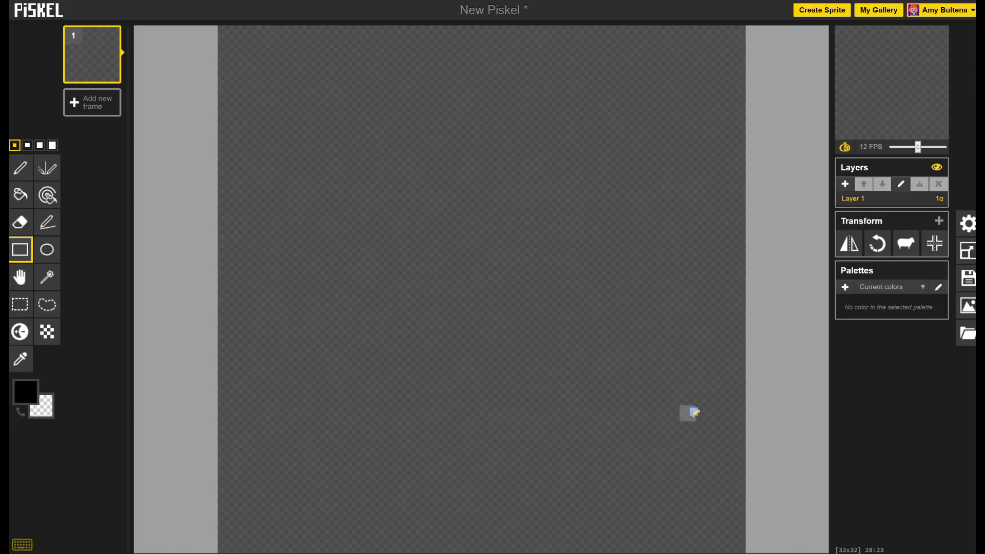
Step: Draw and undo a trial ellipse, then draw a large black circle outline
click(47, 250)
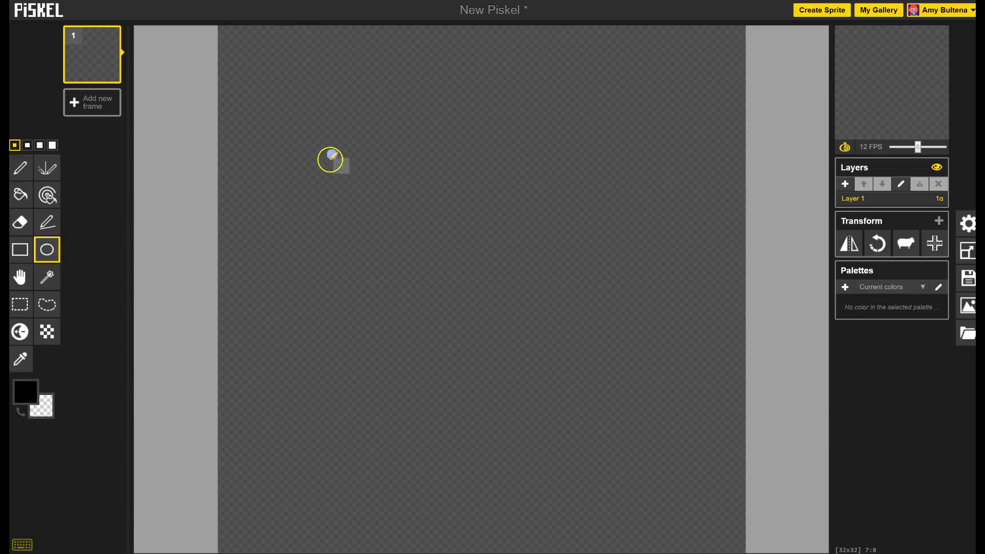
drag(291, 148, 684, 457)
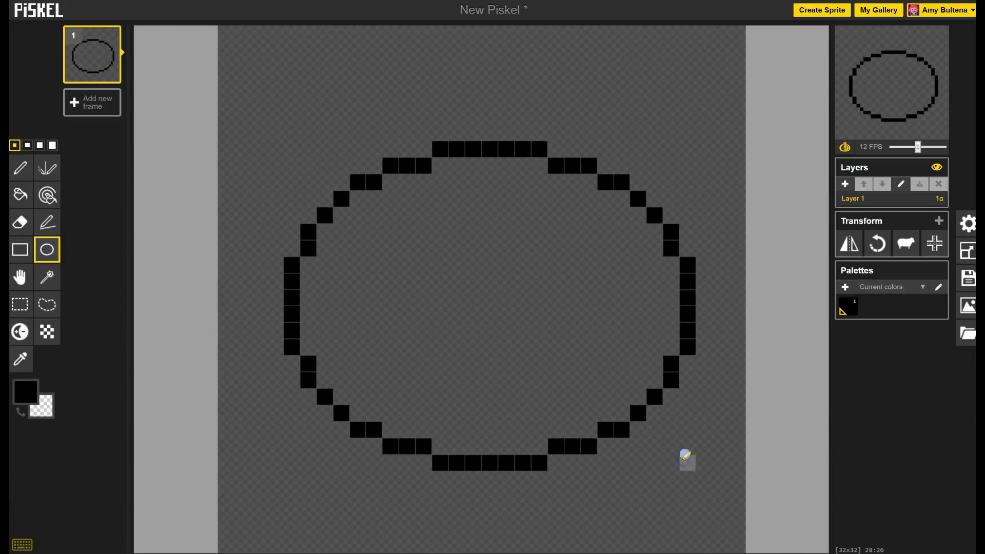
key(ctrl+z)
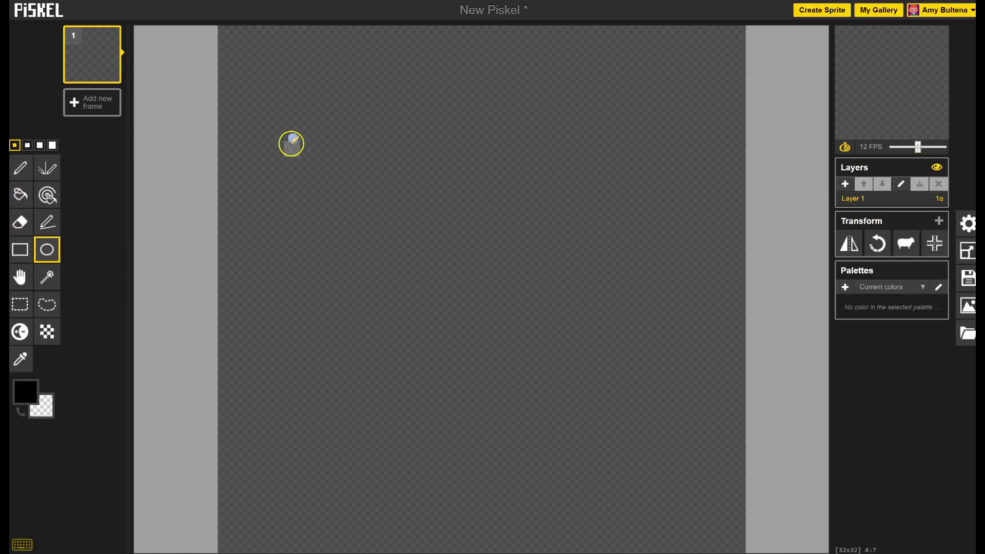
drag(290, 143, 620, 469)
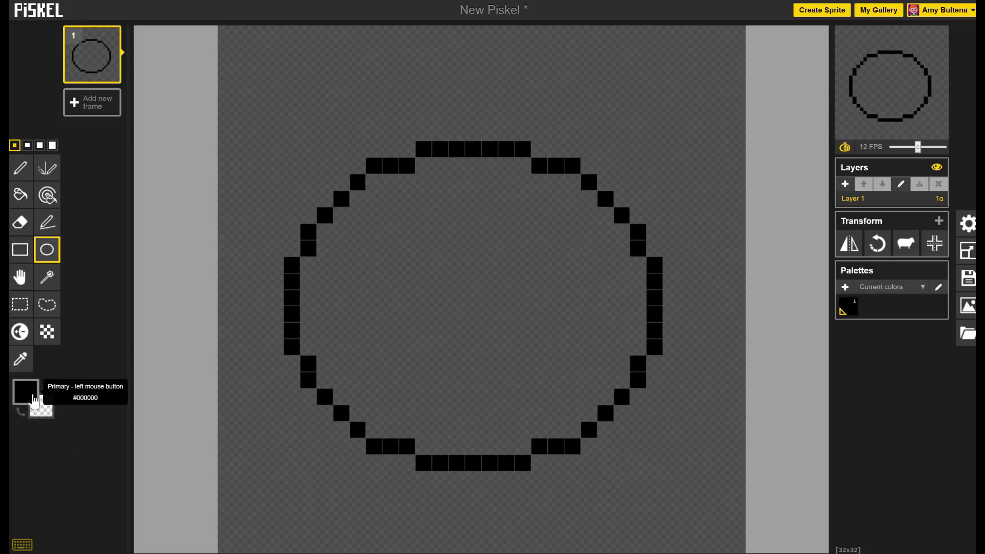
Step: Set the primary colour to orange-red #f53700 in the colour picker
click(27, 396)
click(27, 397)
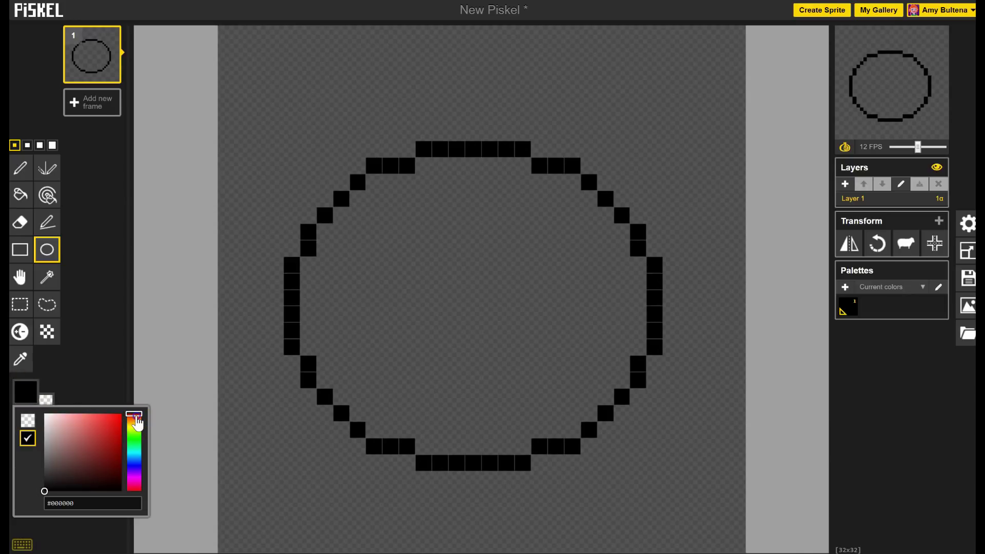
mouse_move(135, 416)
mouse_down()
mouse_move(136, 425)
mouse_move(136, 418)
mouse_up()
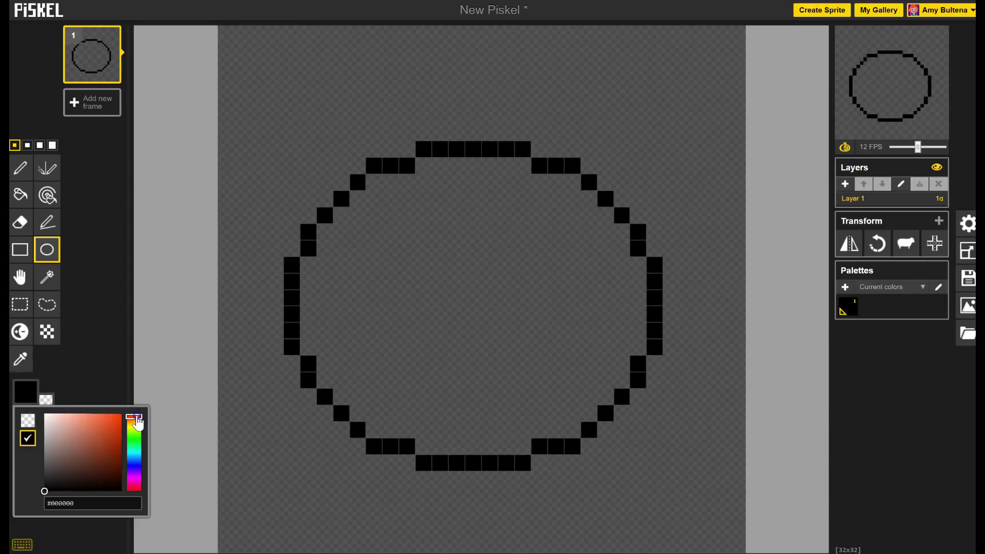
mouse_move(46, 492)
mouse_down()
mouse_move(112, 467)
mouse_move(58, 420)
mouse_move(120, 420)
mouse_up()
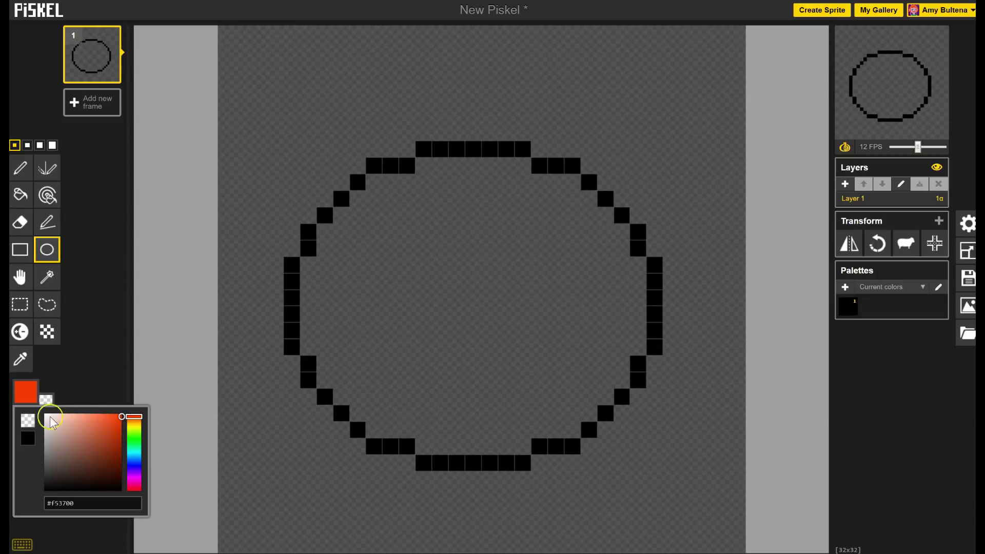
Step: Bucket-fill the circle with orange-red, then undo the fill and outline
click(20, 193)
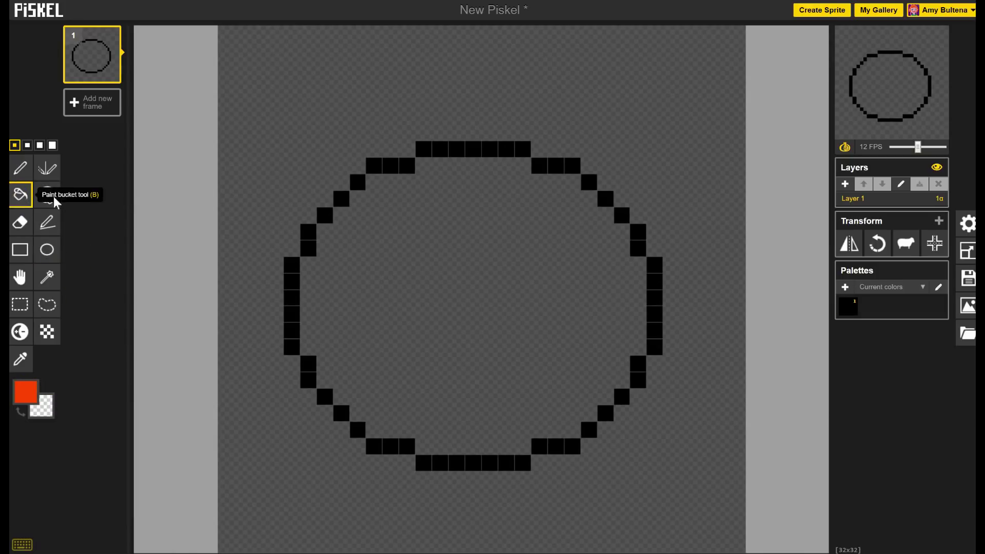
click(429, 274)
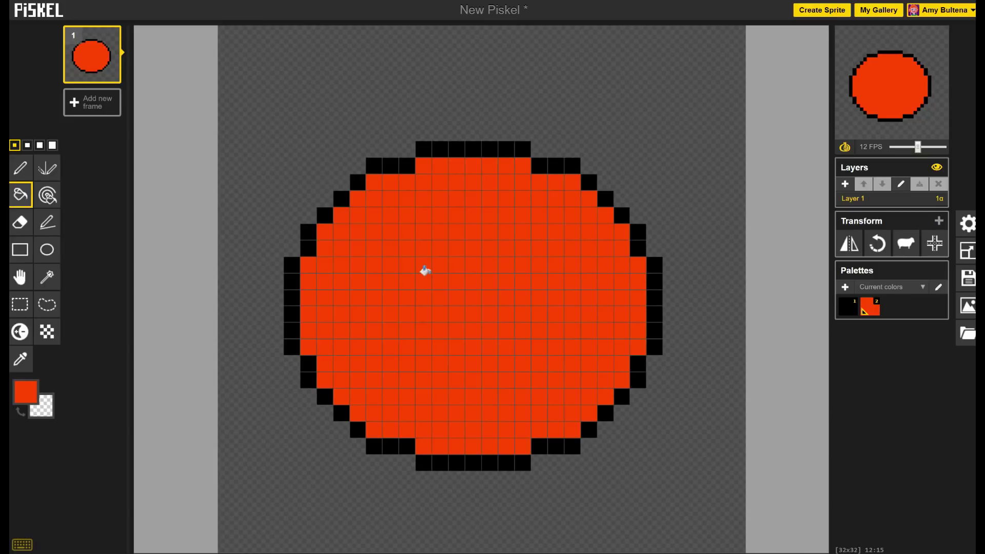
click(149, 446)
key(ctrl+z)
key(ctrl+z)
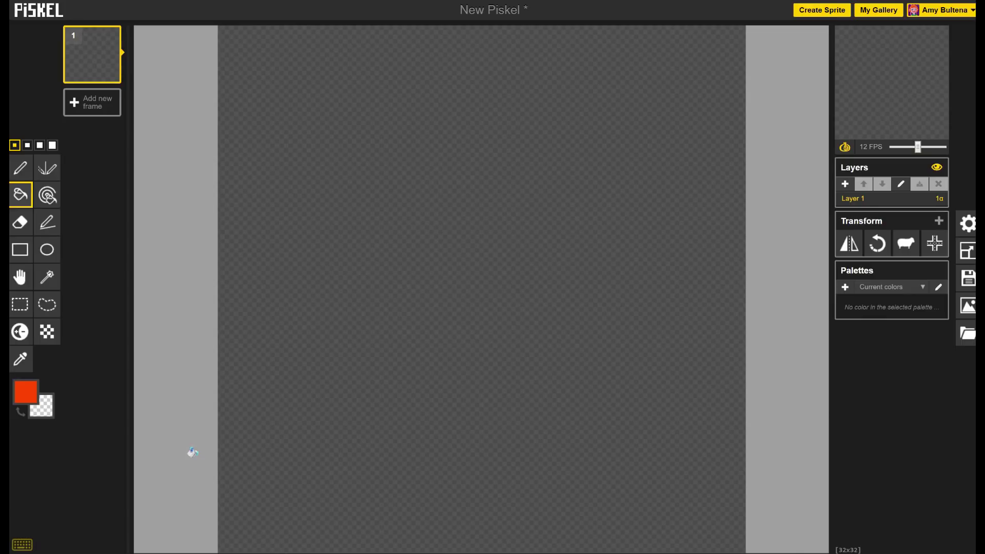
Step: Pick black and draw a vertically mirrored black lattice pattern
click(73, 194)
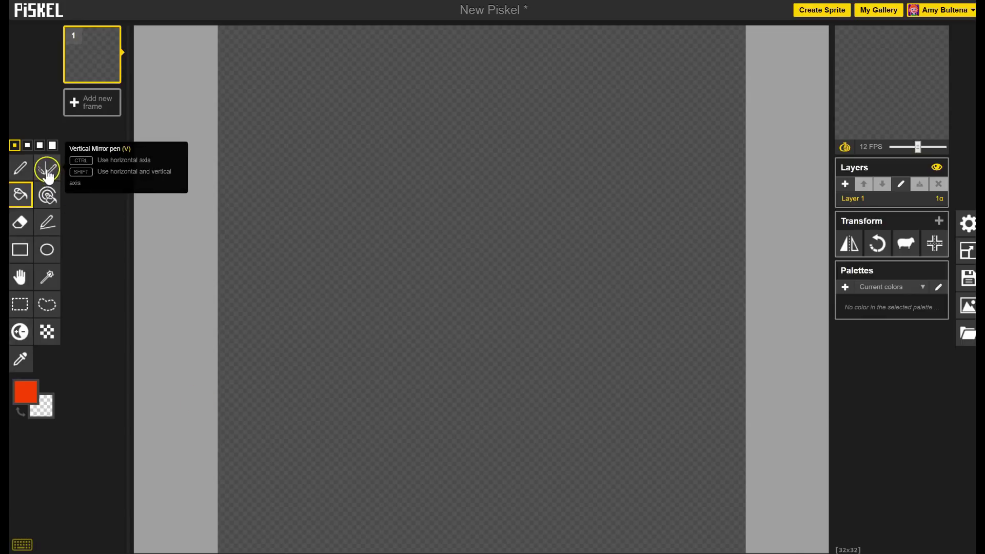
click(23, 460)
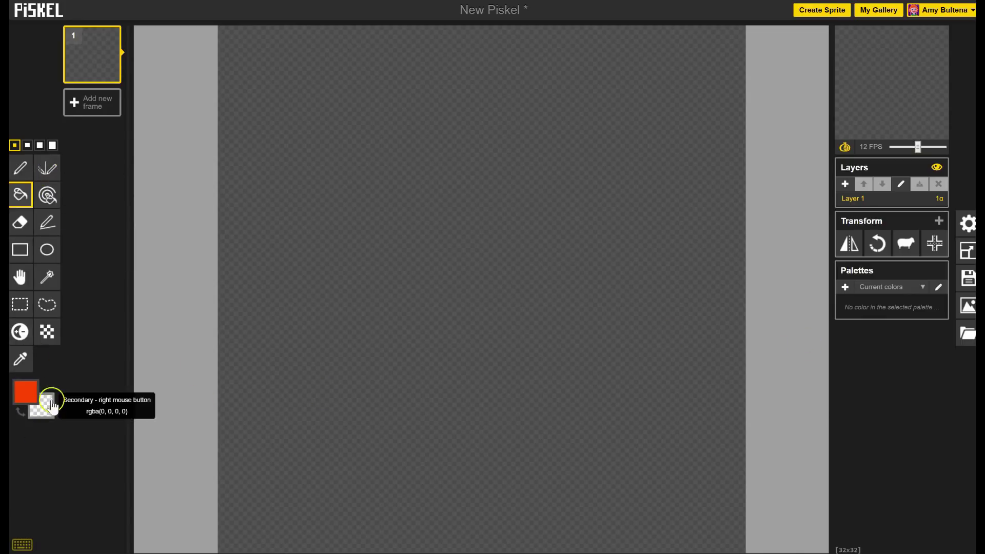
click(24, 393)
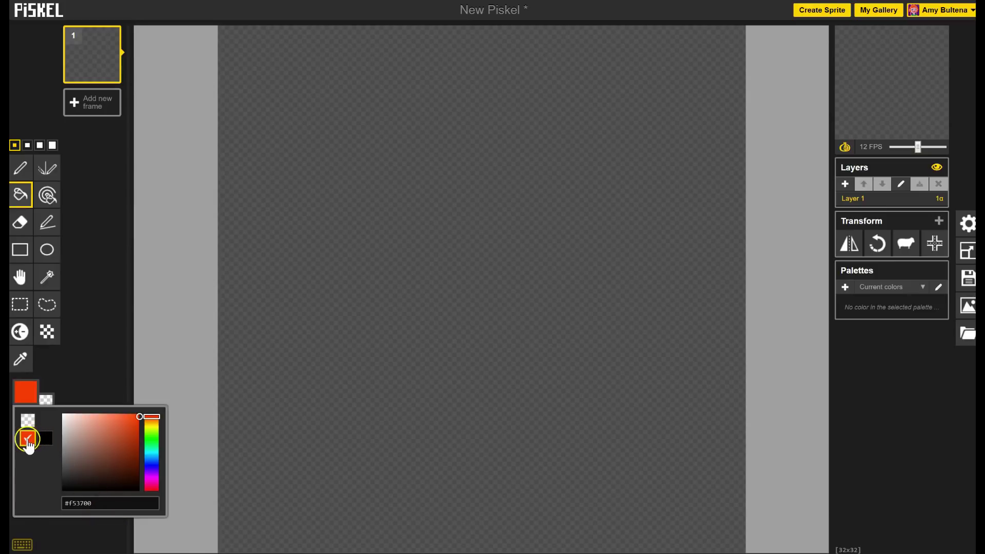
click(45, 442)
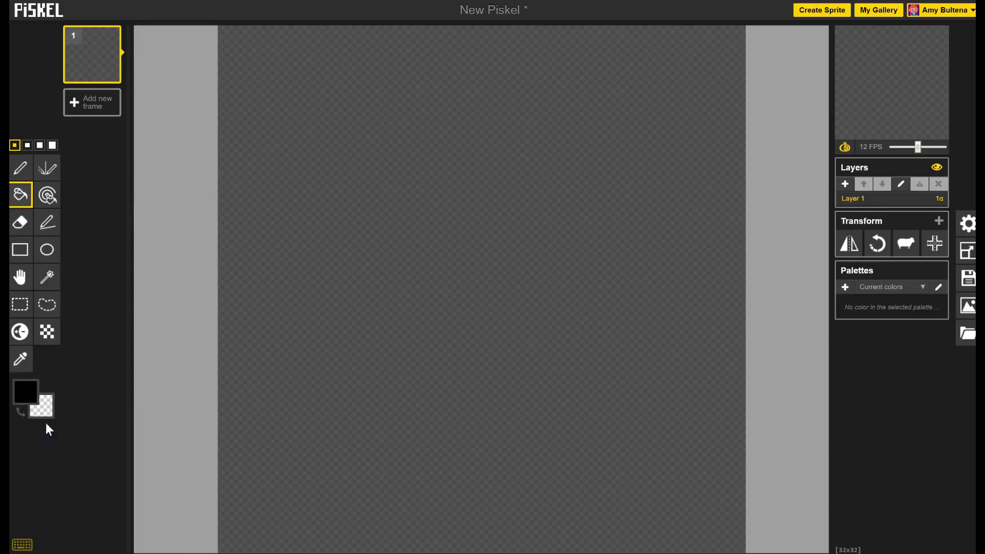
click(49, 173)
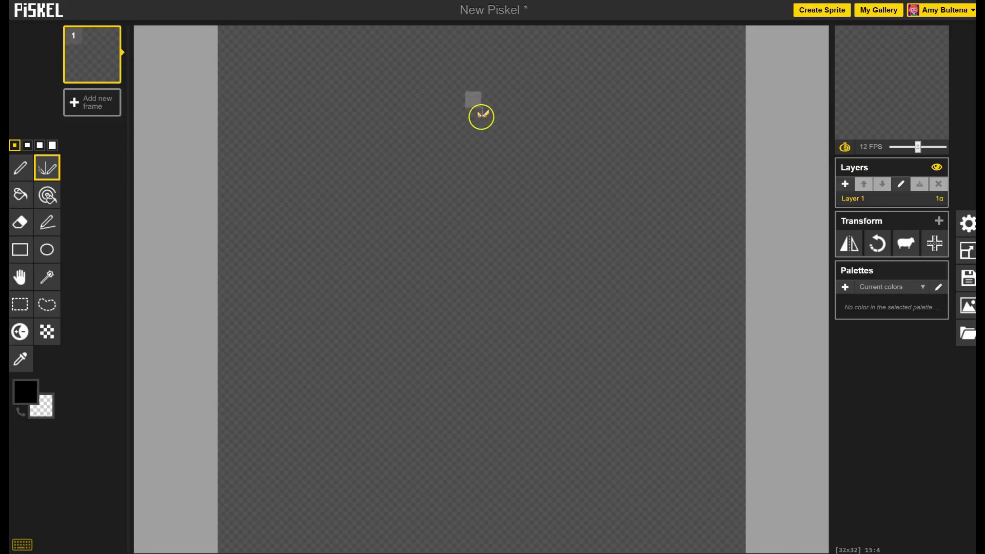
mouse_move(481, 138)
mouse_down()
mouse_move(446, 82)
mouse_move(327, 21)
mouse_move(272, 64)
mouse_move(255, 139)
mouse_move(309, 222)
mouse_move(401, 250)
mouse_move(389, 306)
mouse_move(288, 330)
mouse_move(288, 448)
mouse_move(374, 428)
mouse_up()
mouse_move(406, 392)
mouse_down()
mouse_move(482, 448)
mouse_move(359, 492)
mouse_move(226, 464)
mouse_move(215, 504)
mouse_move(267, 536)
mouse_move(445, 472)
mouse_move(466, 319)
mouse_move(439, 189)
mouse_move(342, 142)
mouse_move(391, 208)
mouse_move(424, 157)
mouse_move(290, 71)
mouse_move(174, 26)
mouse_up()
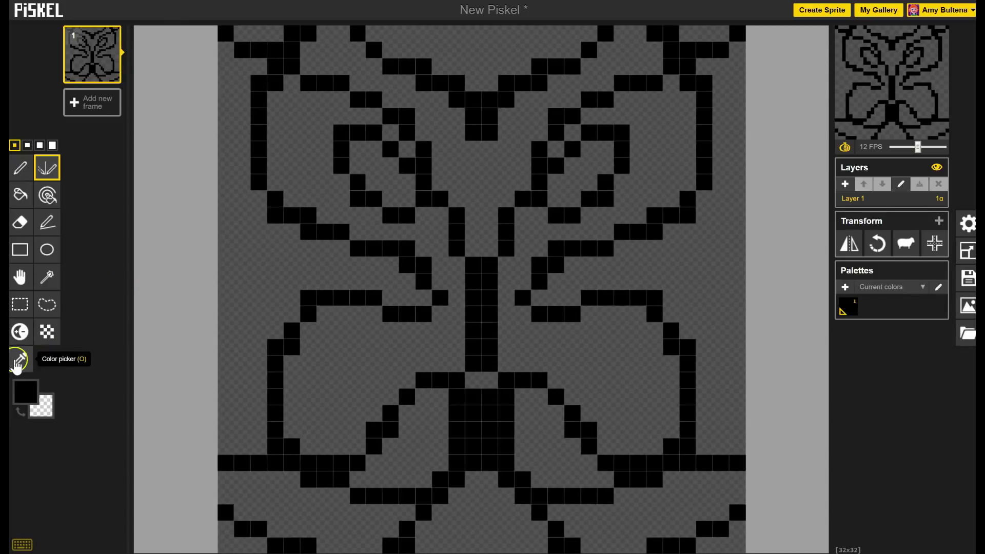
Step: Add mirrored orange-red strokes, then sample the red back from the drawing
click(26, 392)
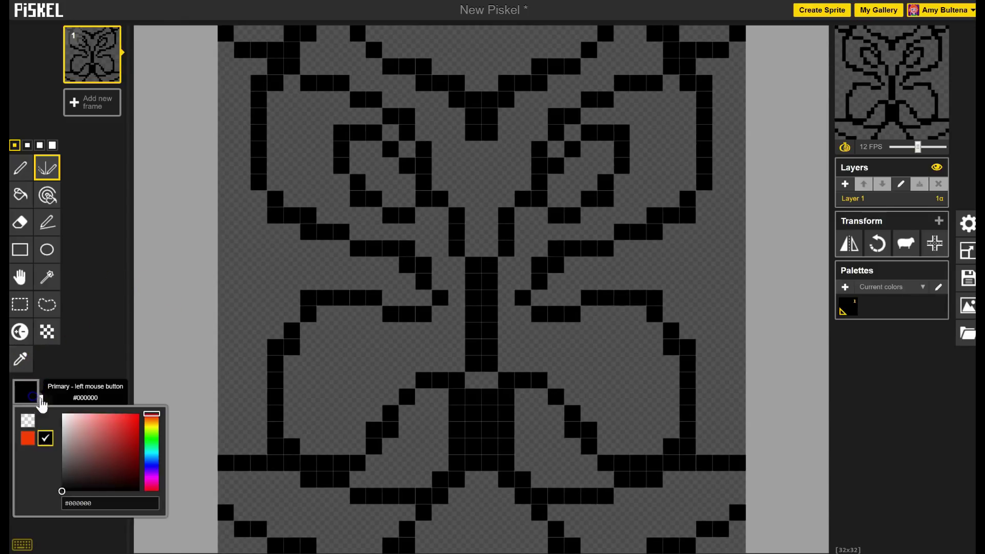
click(25, 440)
mouse_move(259, 331)
mouse_down()
mouse_move(461, 432)
mouse_move(338, 255)
mouse_move(432, 165)
mouse_move(292, 144)
mouse_move(288, 257)
mouse_up()
click(28, 392)
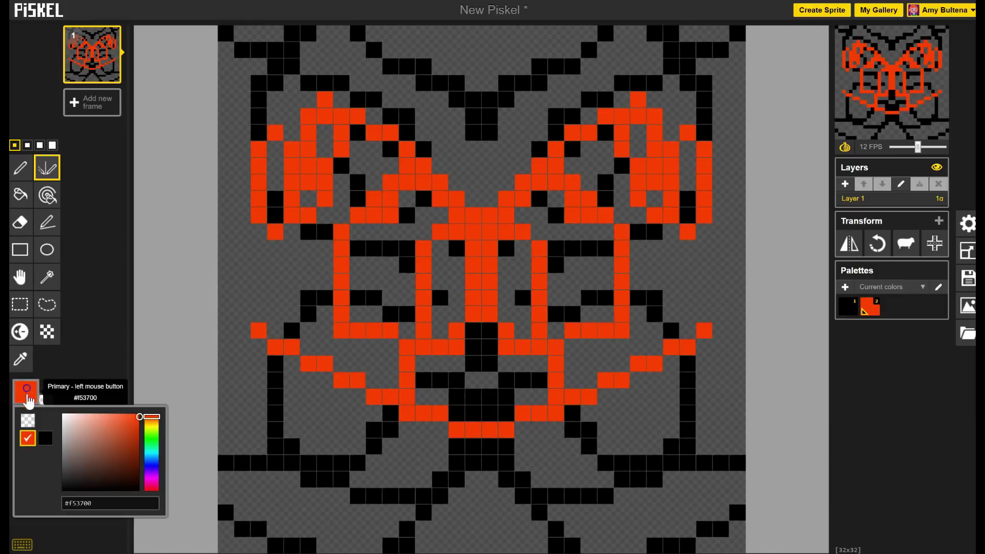
click(47, 440)
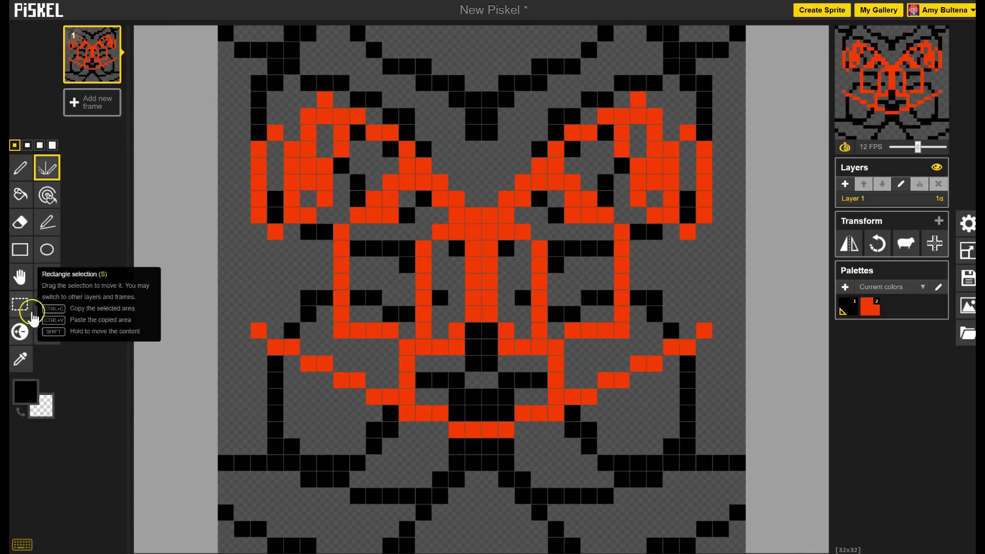
click(20, 357)
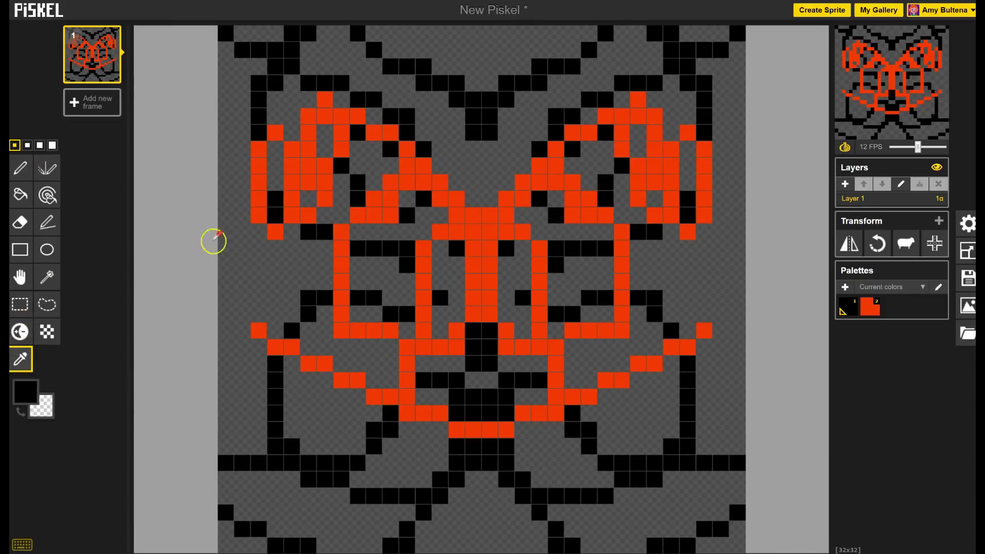
click(260, 211)
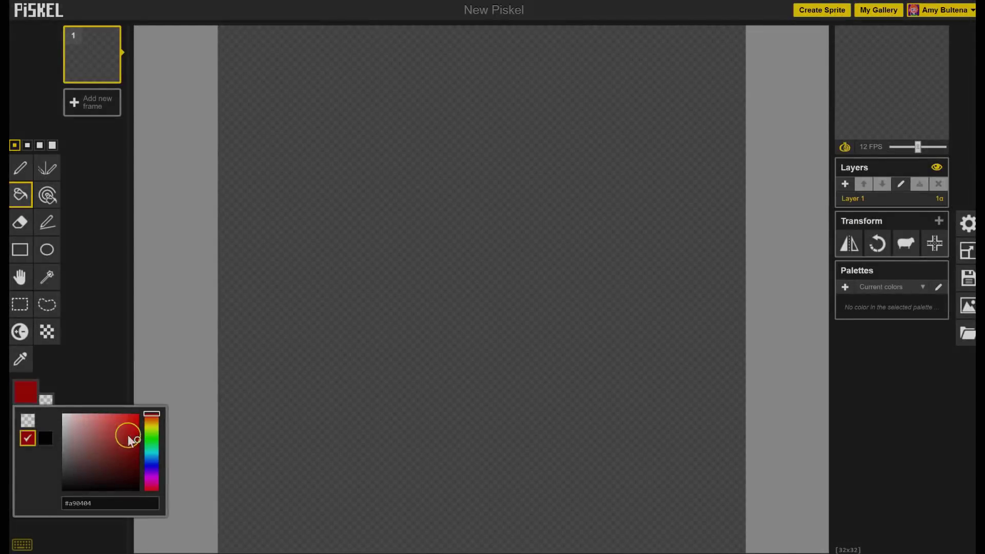
Step: Draw a dark red circle in the canvas centre with bumps along its bottom
click(129, 455)
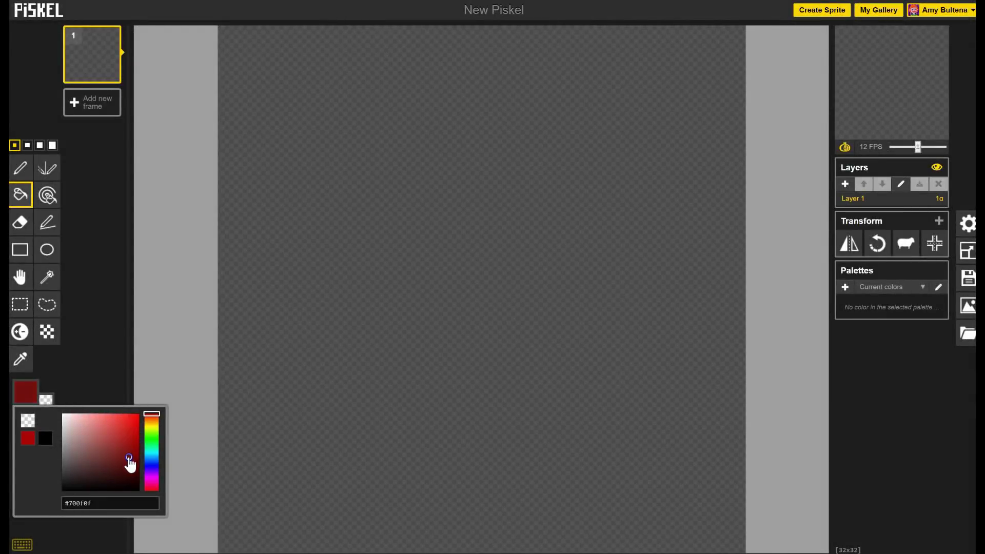
click(47, 250)
drag(325, 198, 620, 497)
click(20, 222)
mouse_move(507, 495)
mouse_down()
mouse_move(467, 492)
mouse_move(439, 472)
mouse_move(522, 479)
mouse_up()
key(p)
mouse_move(408, 494)
mouse_down()
mouse_move(406, 482)
mouse_move(439, 493)
mouse_move(534, 487)
mouse_move(523, 501)
mouse_up()
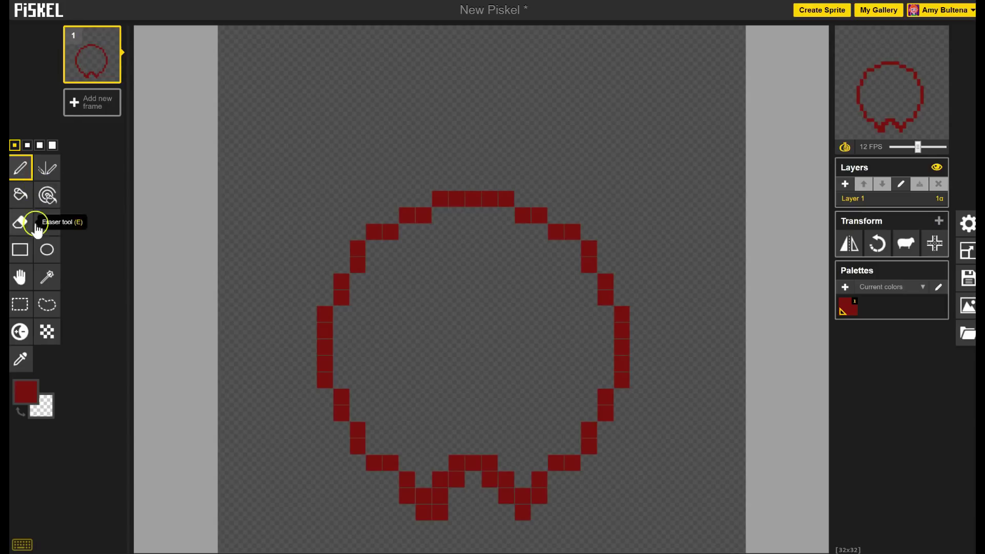
Step: Fill the apple body with brighter red and erase the drip pixels below
click(30, 398)
drag(125, 451, 136, 440)
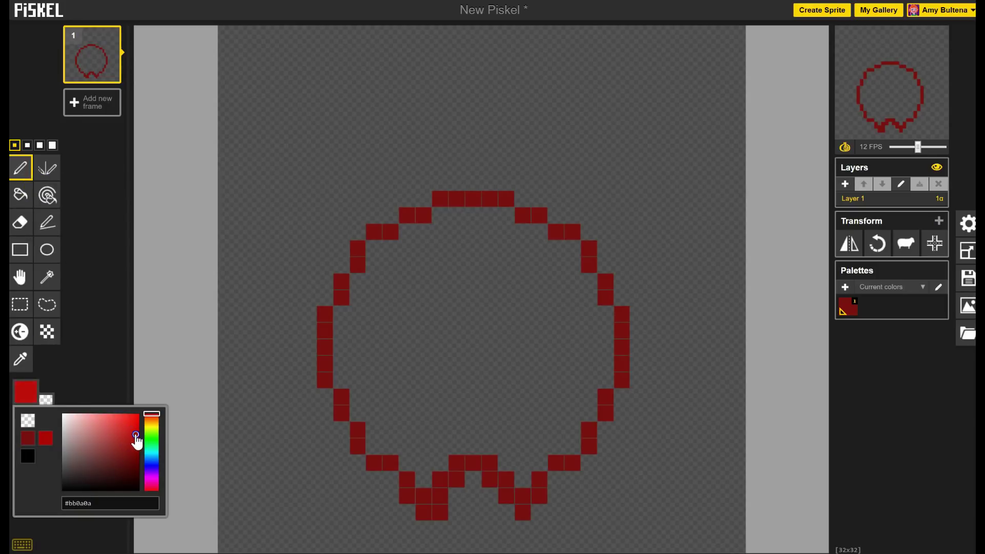
click(21, 194)
click(491, 365)
click(20, 221)
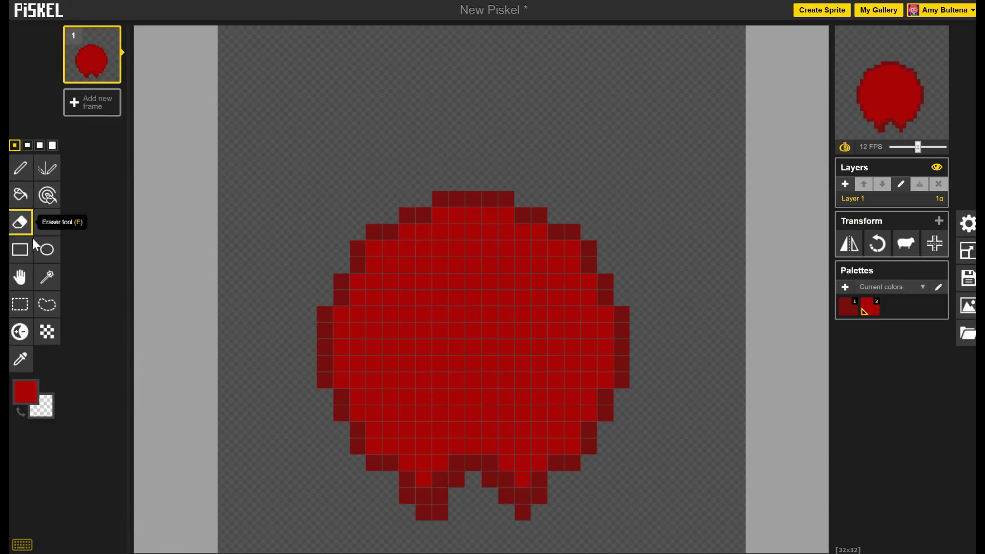
drag(428, 525, 519, 515)
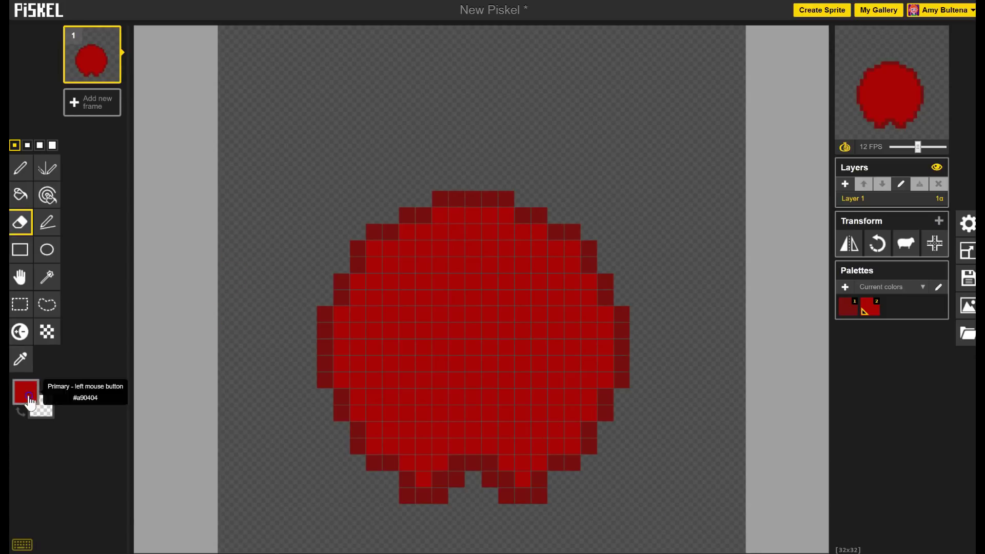
Step: Pencil a brown stem above the apple
click(25, 392)
click(155, 419)
drag(131, 456, 128, 472)
click(20, 168)
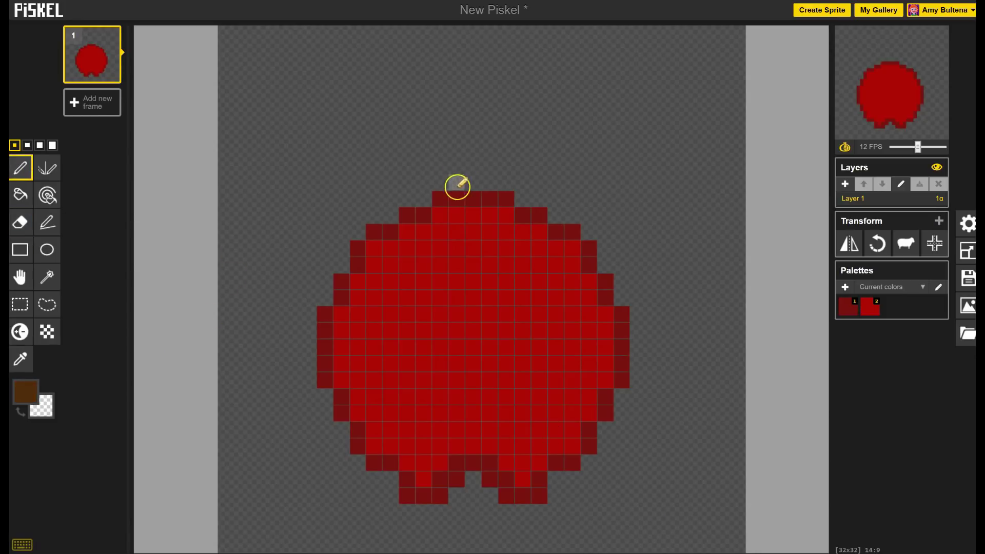
mouse_move(457, 188)
mouse_down()
mouse_move(438, 124)
mouse_move(450, 101)
mouse_move(472, 97)
mouse_move(464, 177)
mouse_move(465, 134)
mouse_move(477, 140)
mouse_move(606, 66)
mouse_up()
click(26, 392)
click(153, 441)
Step: Outline a leaf beside the stem and fill it bright green
mouse_move(489, 183)
mouse_down()
mouse_move(602, 116)
mouse_move(606, 90)
mouse_up()
click(21, 393)
click(132, 442)
click(21, 195)
click(503, 181)
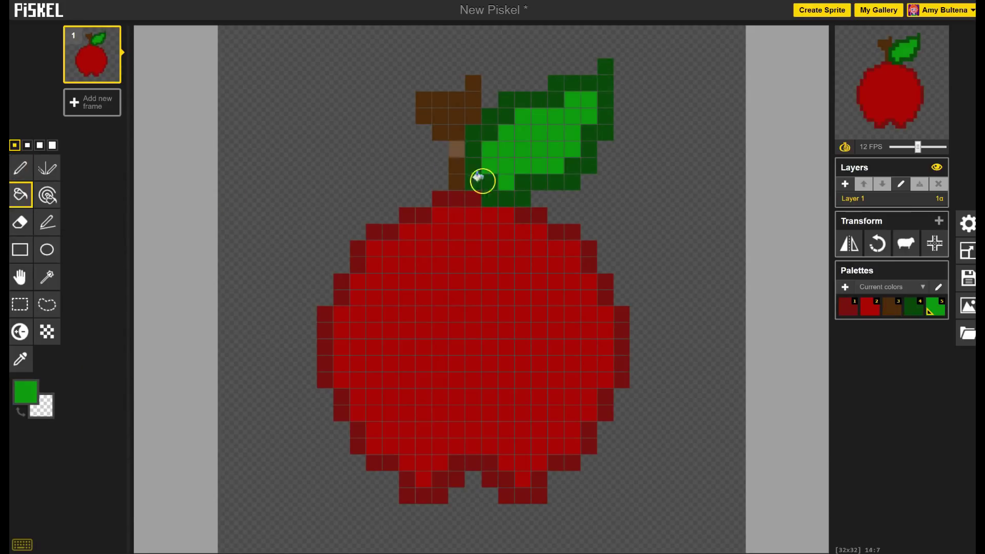
click(24, 392)
click(128, 445)
Step: Draw two black oval eyes and fill them white
click(47, 249)
click(25, 393)
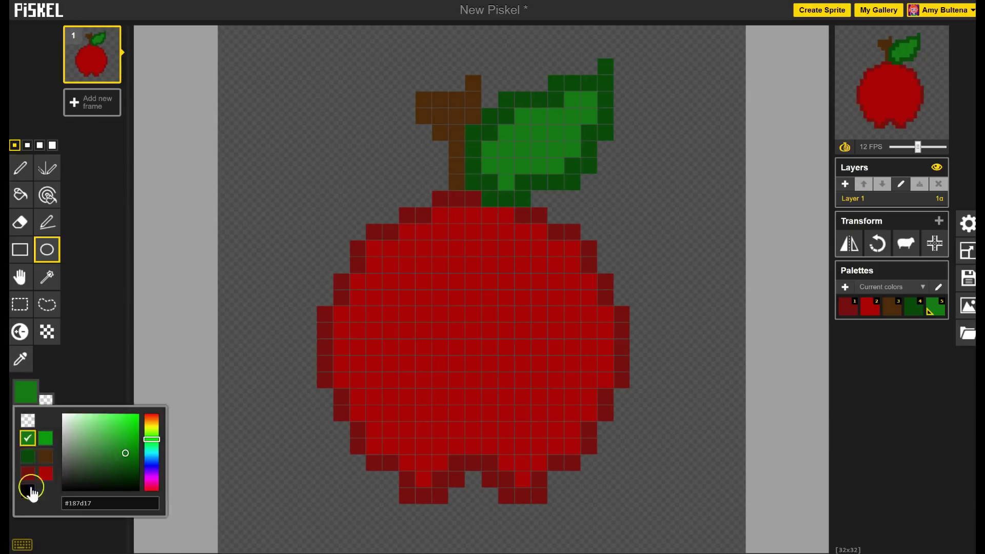
click(45, 473)
mouse_move(382, 291)
mouse_down()
mouse_move(433, 324)
mouse_move(442, 348)
mouse_up()
mouse_move(501, 282)
mouse_down()
mouse_move(556, 332)
mouse_move(557, 349)
mouse_up()
click(24, 392)
drag(71, 439, 62, 414)
click(20, 195)
click(415, 314)
click(531, 314)
Step: Paint a black pupil in each eye
click(21, 168)
click(25, 392)
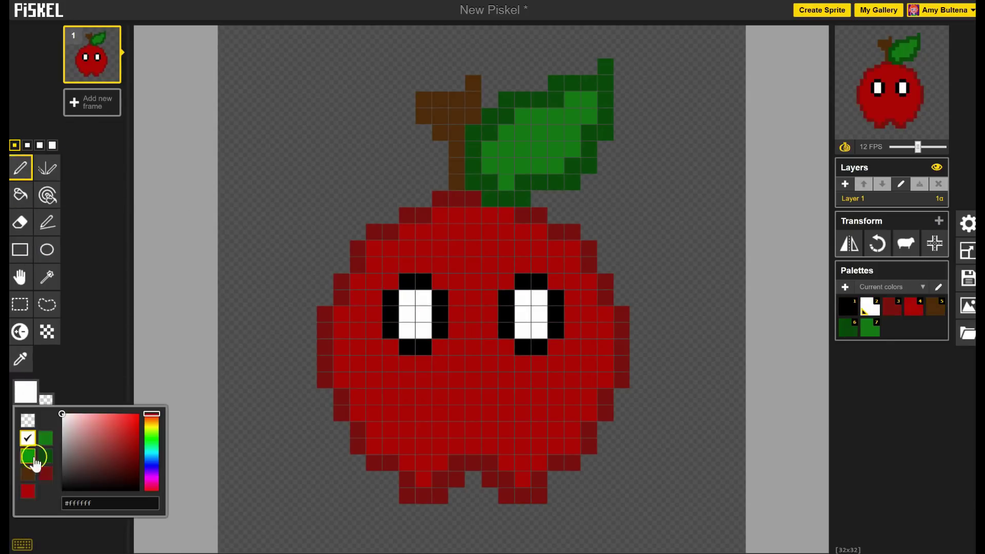
click(65, 491)
click(408, 298)
click(522, 298)
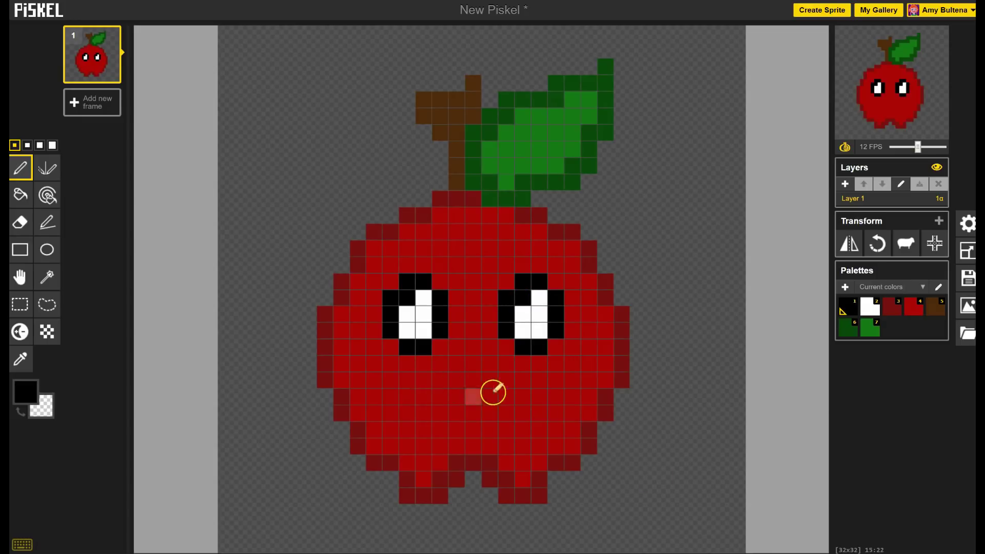
Step: Draw a black smile under the eyes, redrawing it once and extending its left end
mouse_move(357, 363)
mouse_down()
mouse_move(482, 422)
mouse_move(574, 364)
mouse_up()
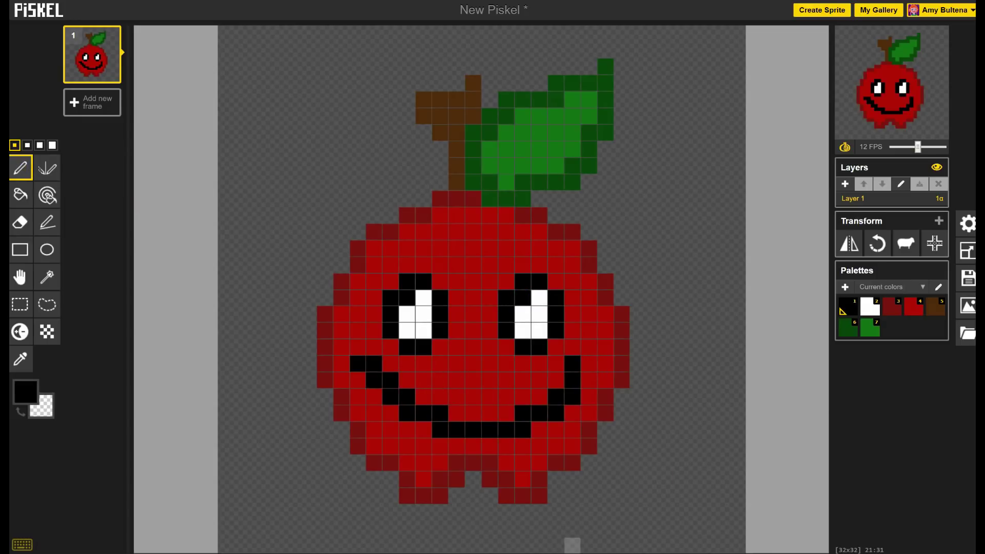
key(ctrl+z)
mouse_move(413, 391)
mouse_down()
mouse_move(516, 404)
mouse_move(536, 382)
mouse_up()
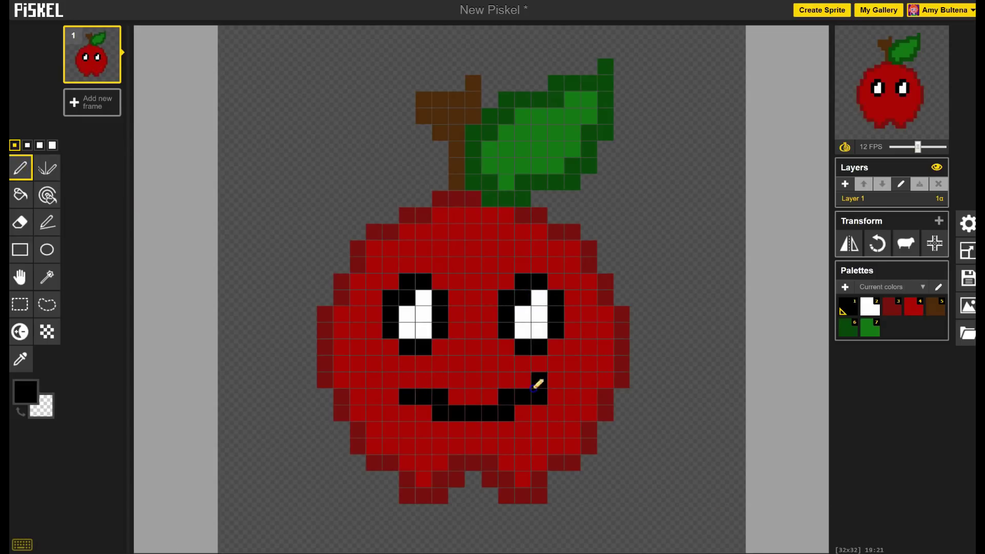
click(21, 359)
click(17, 164)
key(1)
click(407, 380)
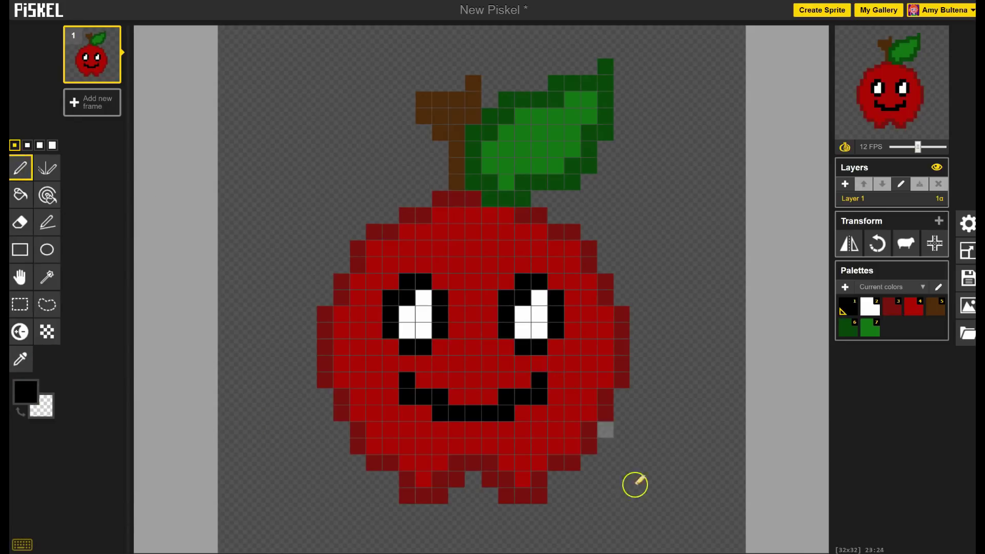
Step: Add a white highlight to the left eye and move both pupils lower
key(2)
click(424, 298)
key(1)
click(407, 315)
click(523, 314)
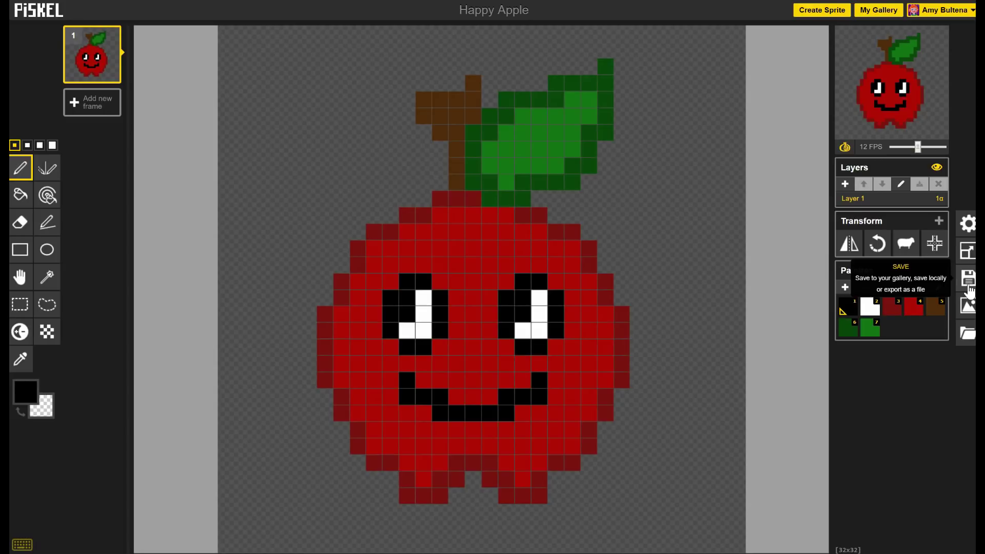
Step: Save 'Happy Apple' to the online Piskel gallery from the Save panel
click(963, 282)
click(968, 284)
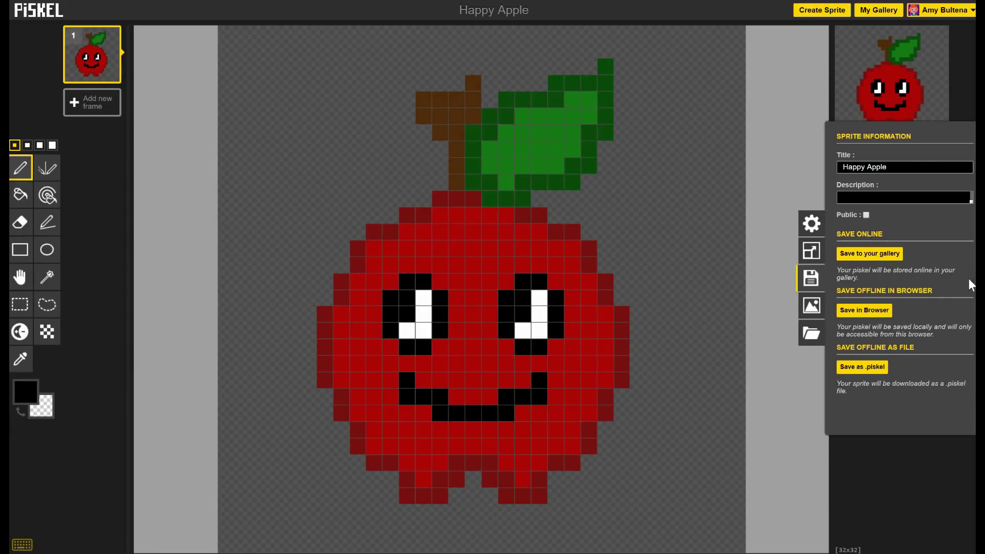
click(890, 258)
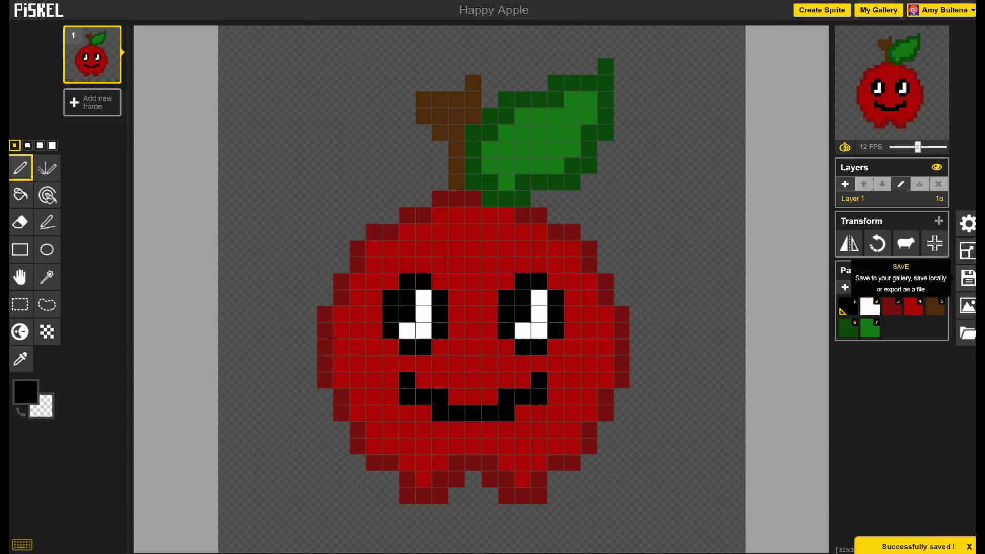
click(968, 277)
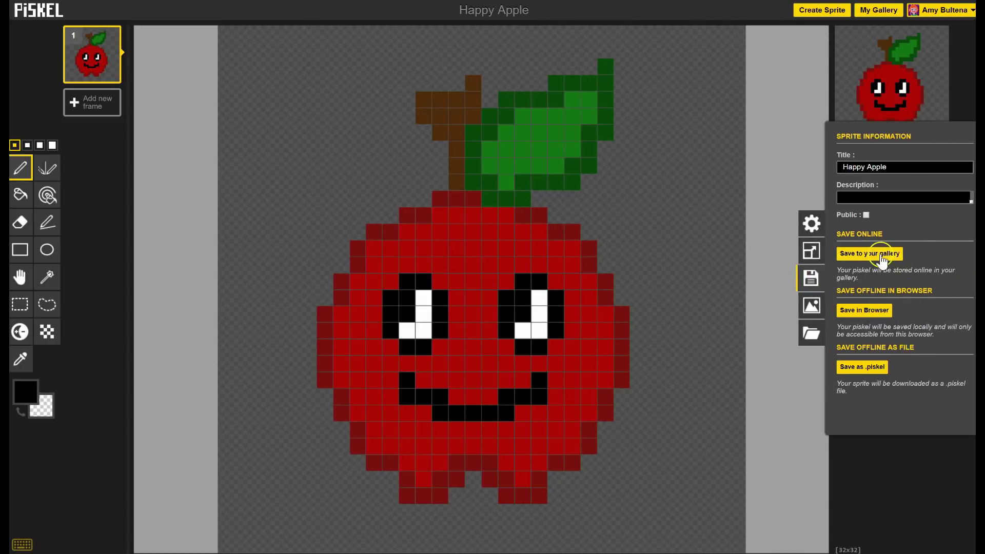
click(882, 260)
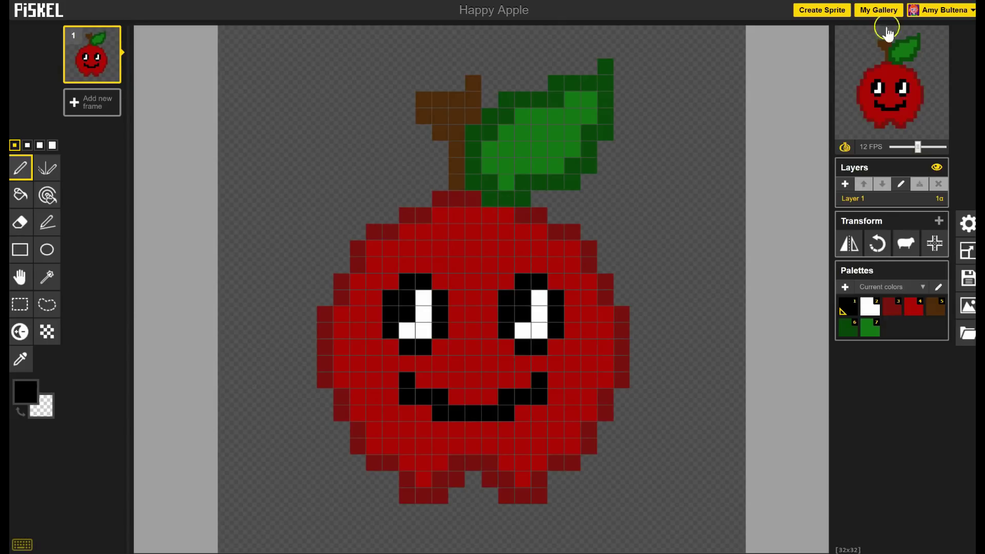
Step: Switch the animation preview from 1x back to Full size
mouse_move(935, 41)
click(916, 37)
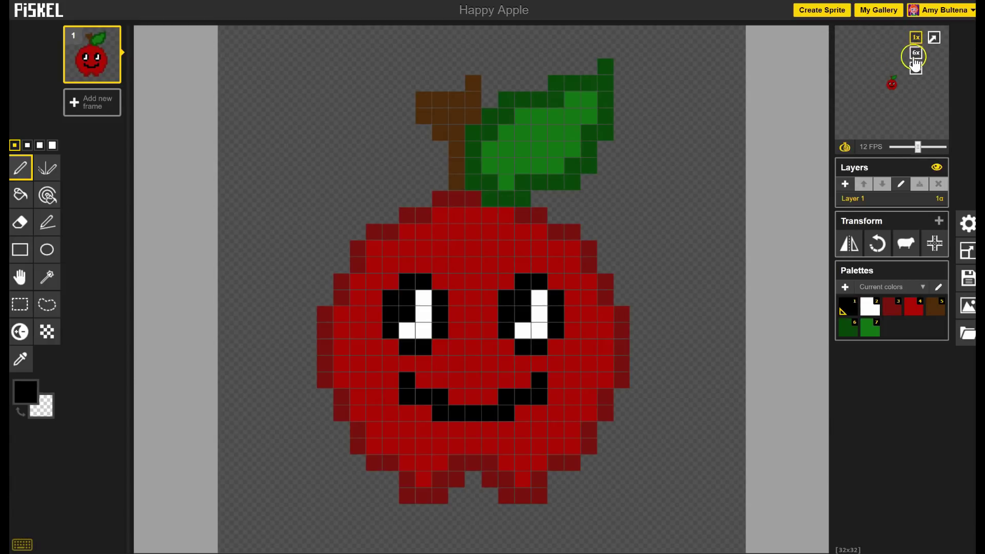
click(916, 68)
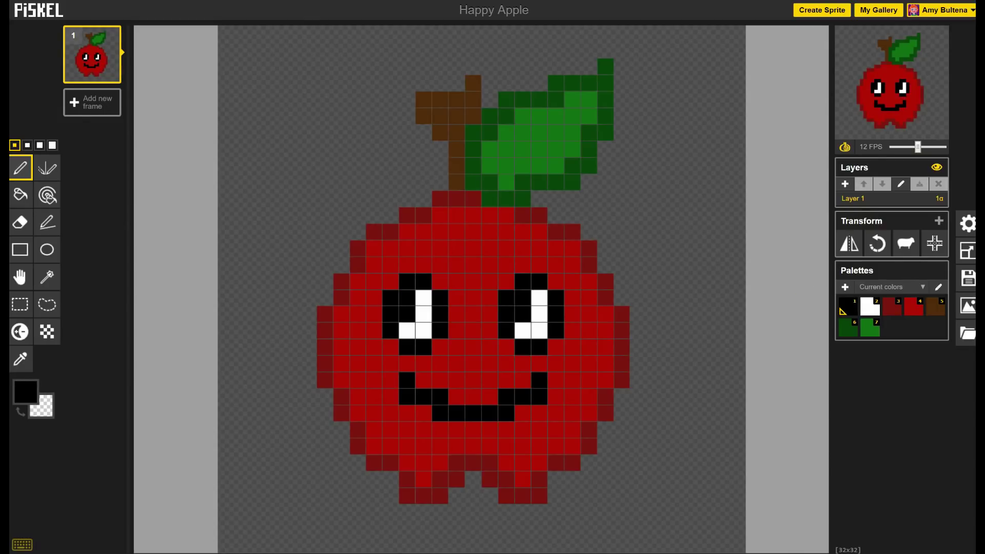
mouse_move(916, 39)
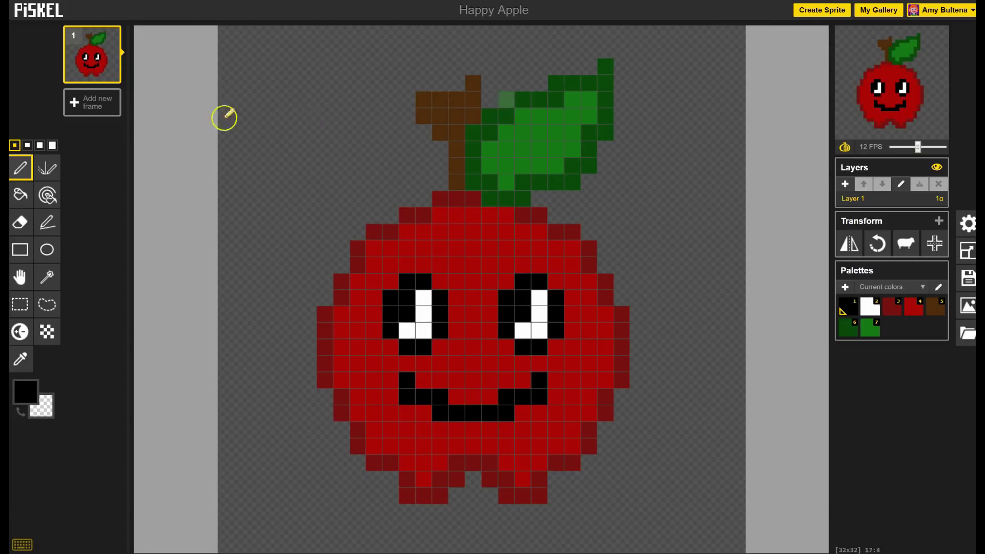
mouse_move(75, 64)
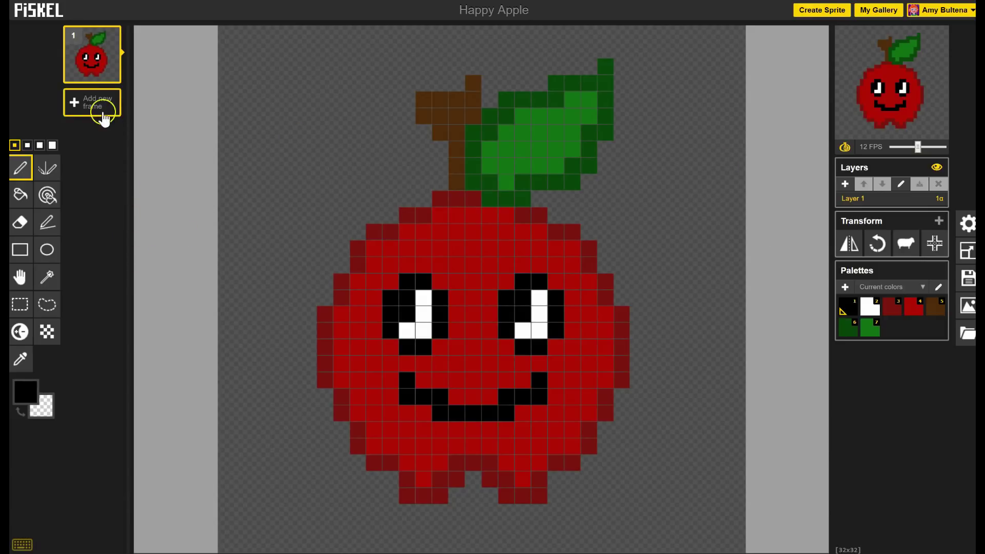
drag(104, 118, 86, 103)
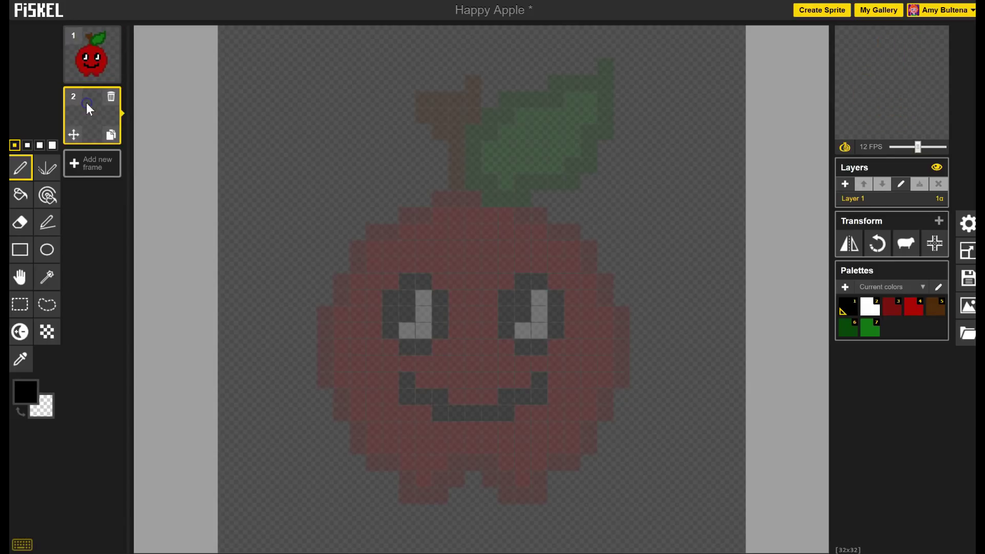
Step: Switch off onion skinning so frame 2 shows completely blank without the faint apple
click(844, 148)
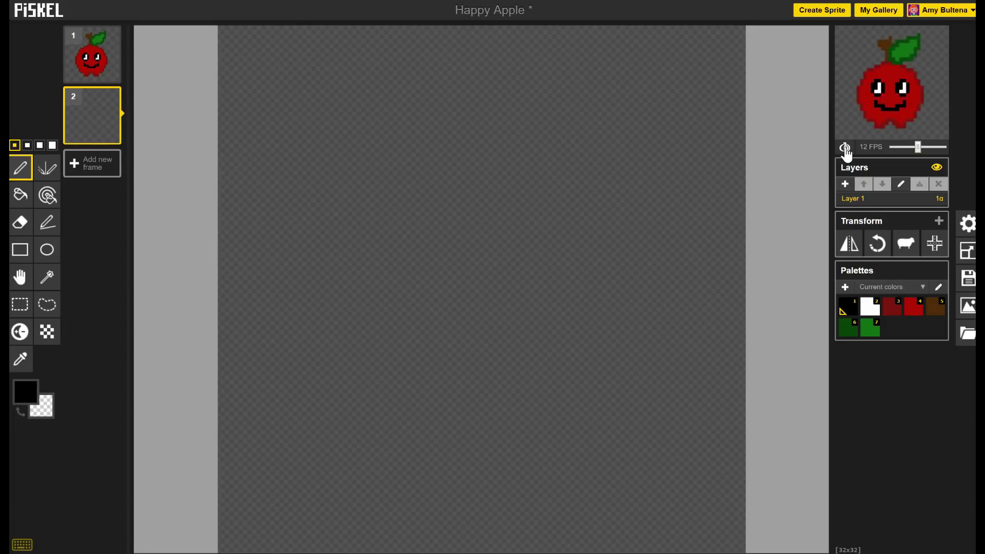
Step: Turn onion skinning back on, draw a trial squiggle over the ghosted apple, then undo it
click(842, 149)
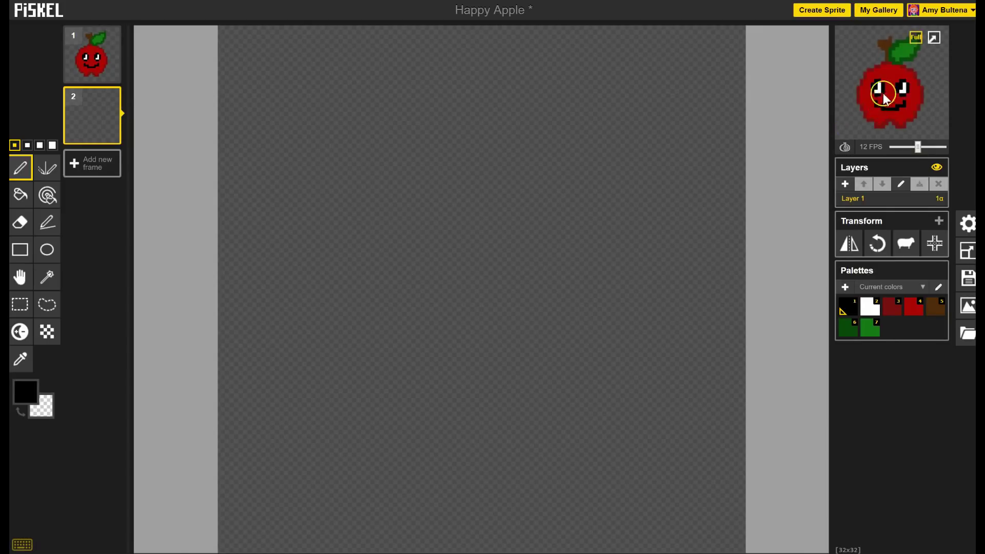
click(843, 149)
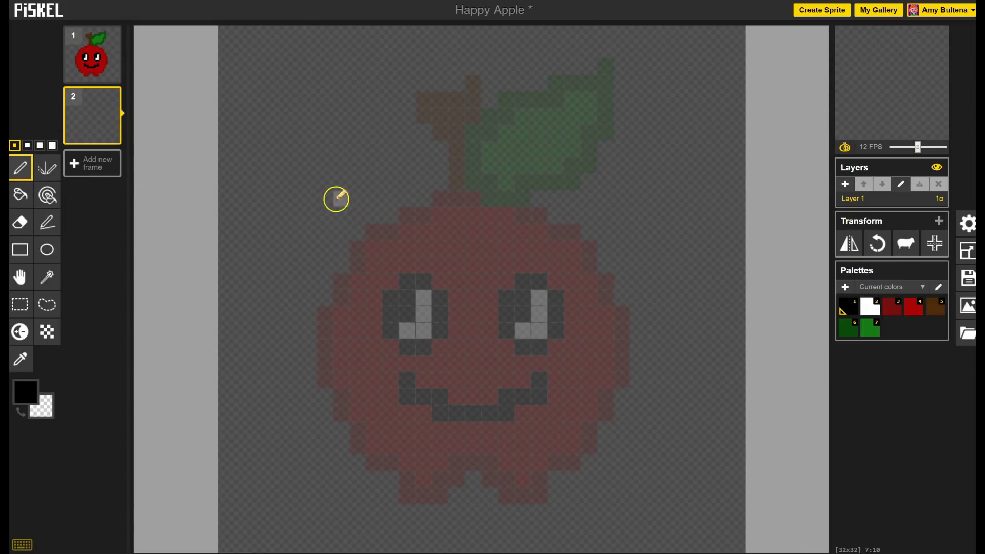
mouse_move(341, 198)
mouse_down()
mouse_move(367, 253)
mouse_move(539, 249)
mouse_up()
mouse_move(436, 375)
mouse_down()
mouse_move(614, 327)
mouse_move(666, 390)
mouse_move(687, 471)
mouse_up()
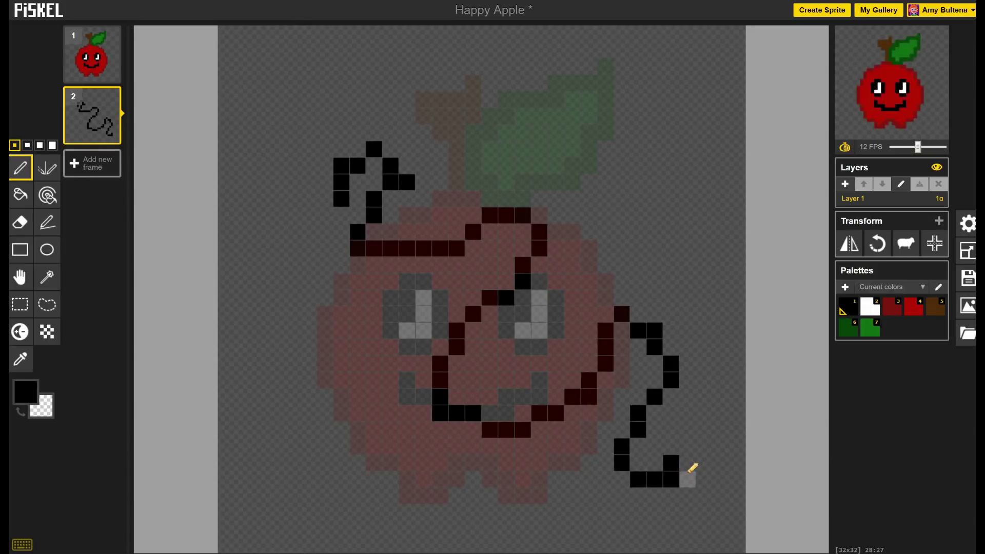
key(ctrl+z)
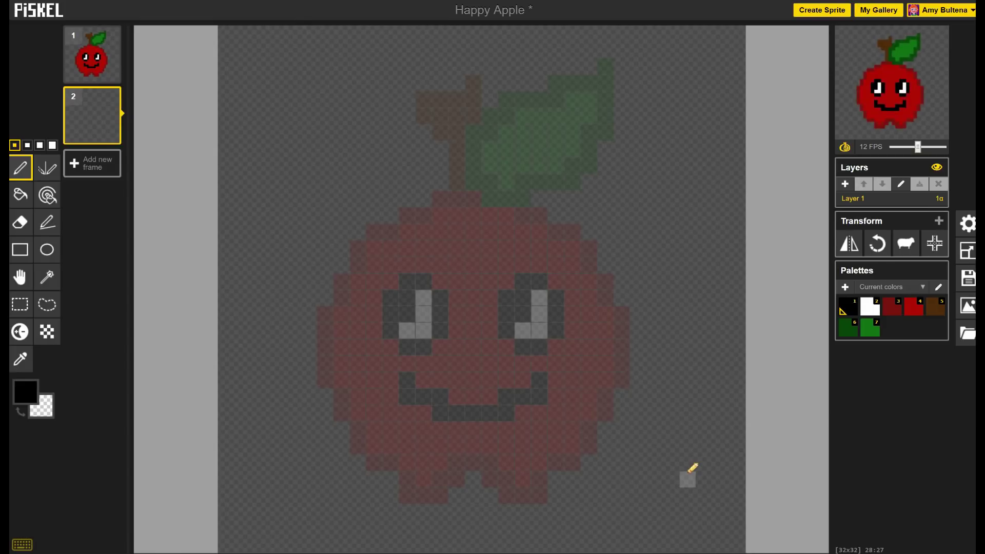
Step: Replace the blank frame 2 with a duplicate of the apple frame
mouse_move(105, 104)
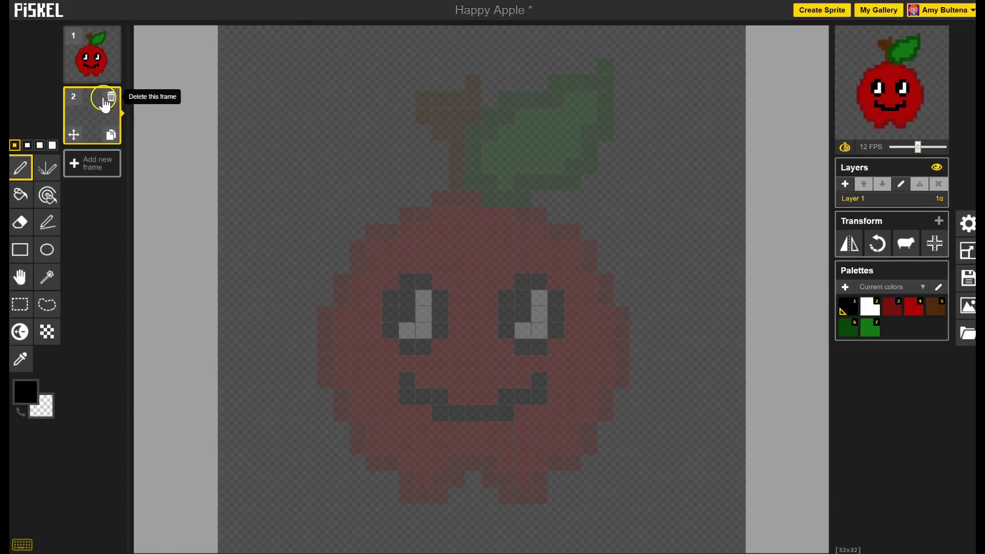
click(108, 98)
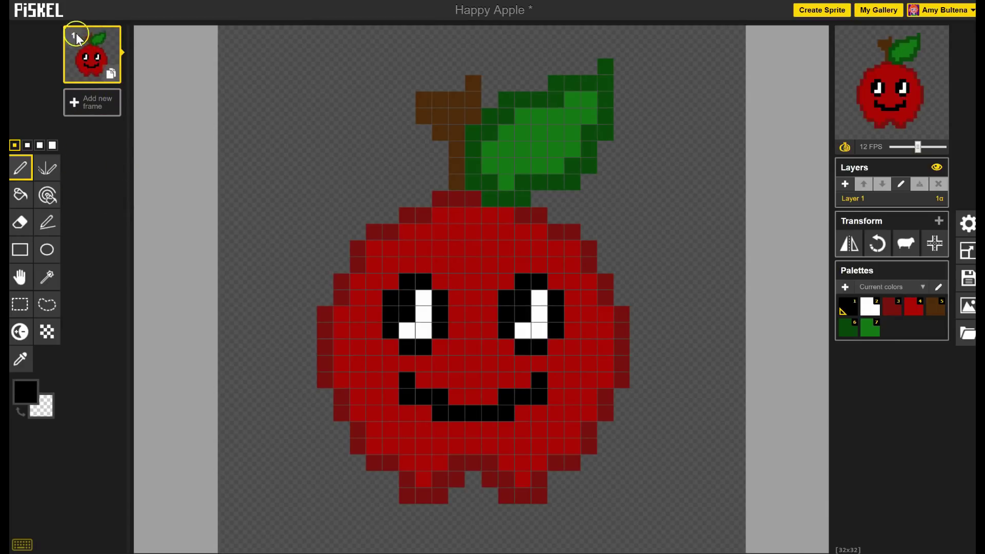
mouse_move(111, 81)
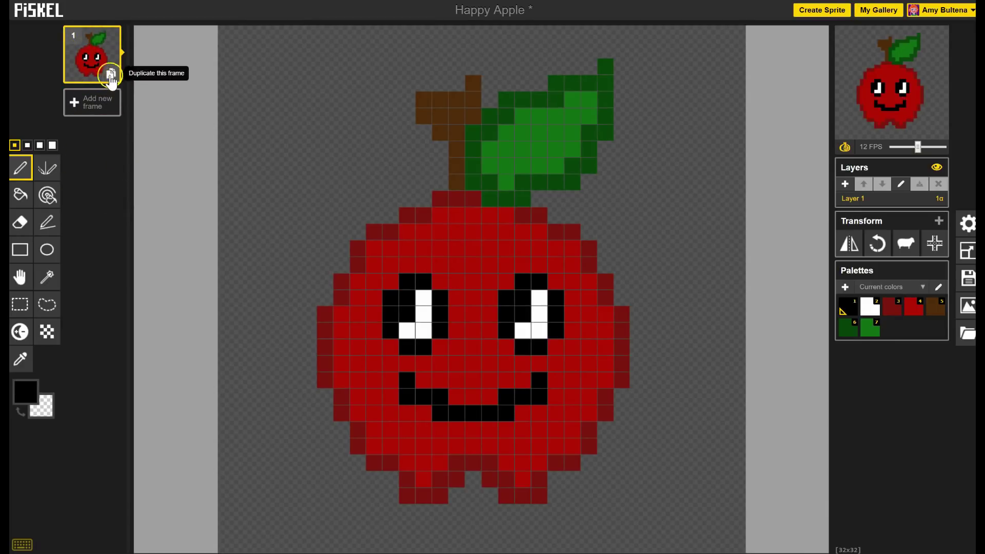
click(110, 74)
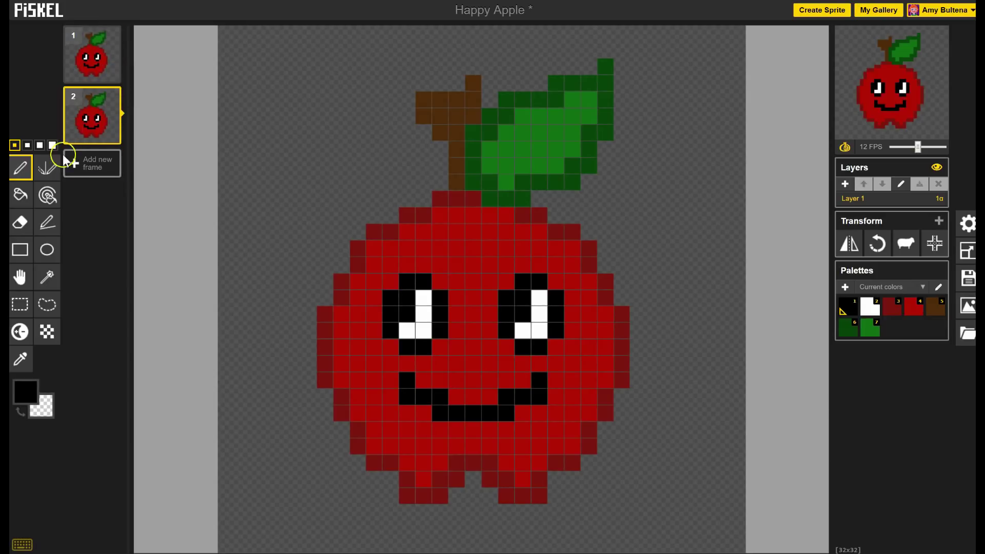
mouse_move(86, 71)
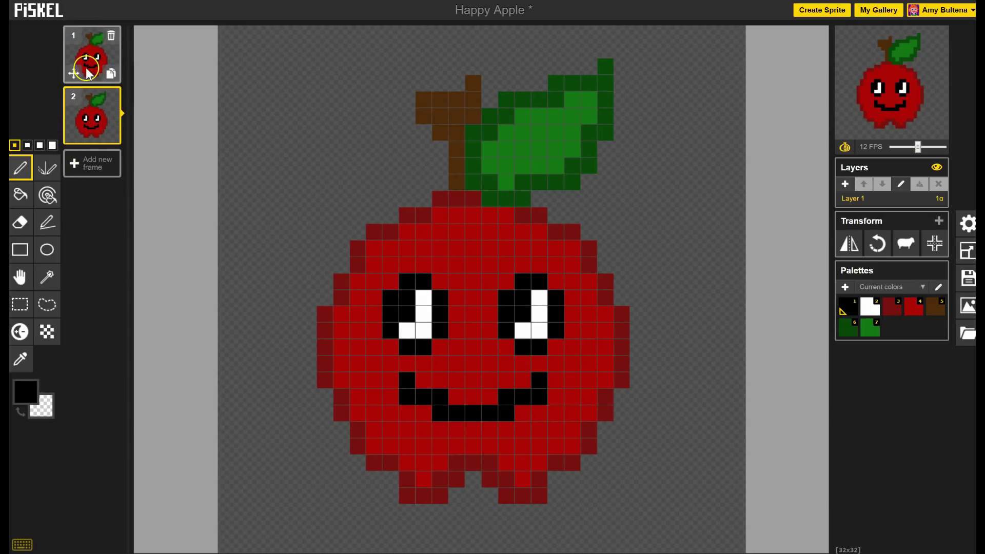
mouse_move(916, 92)
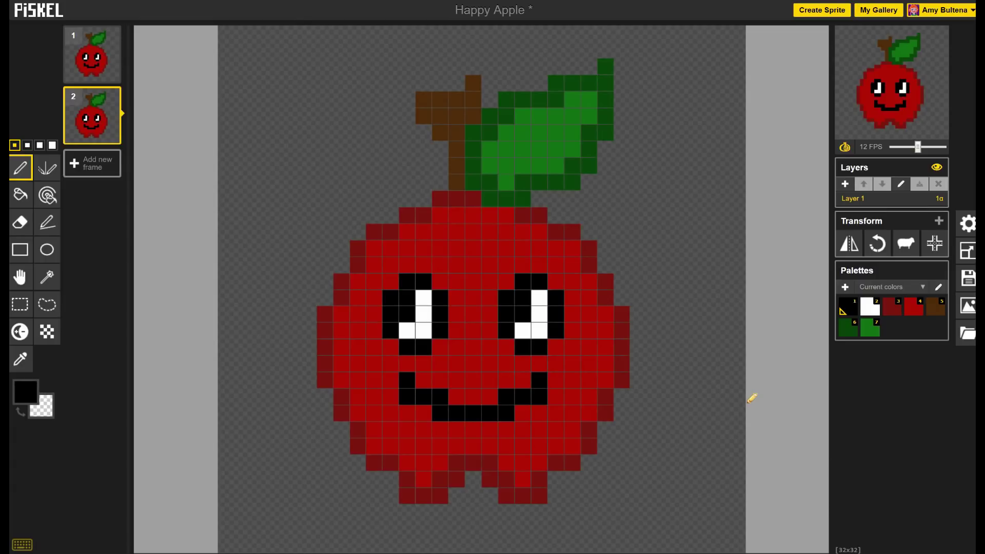
Step: Sample white from the left eye and paint both eyes' black pixels white
click(20, 358)
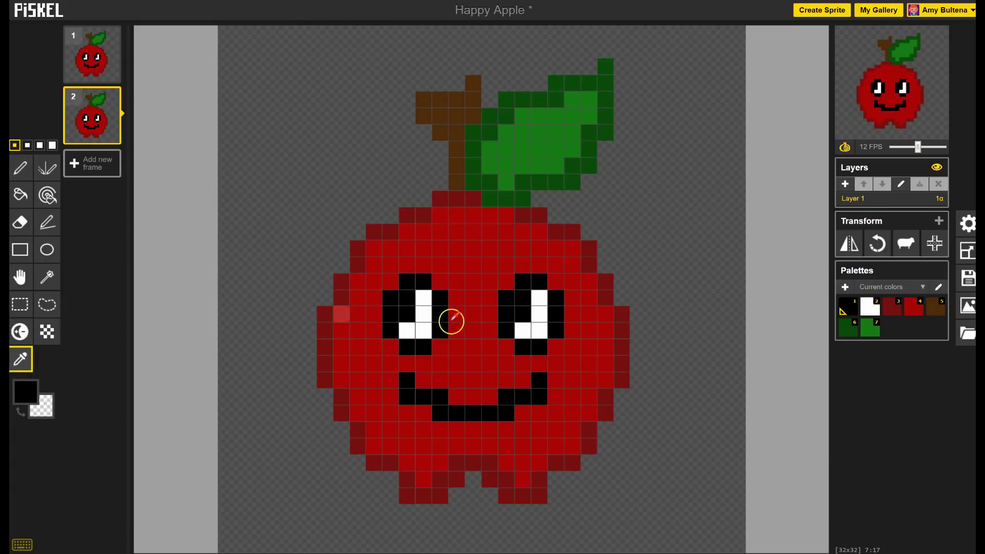
click(421, 331)
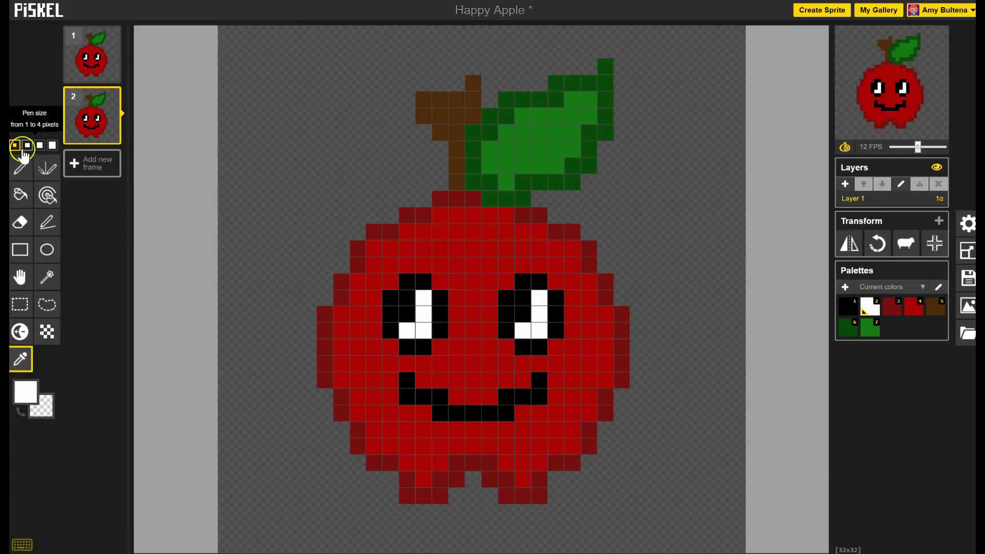
click(20, 167)
drag(408, 314, 407, 298)
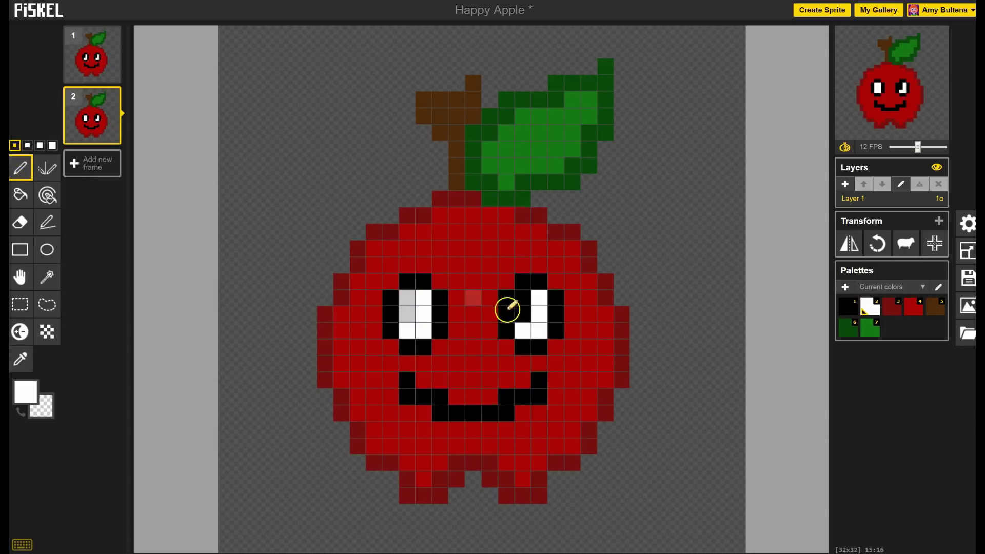
drag(523, 315, 523, 297)
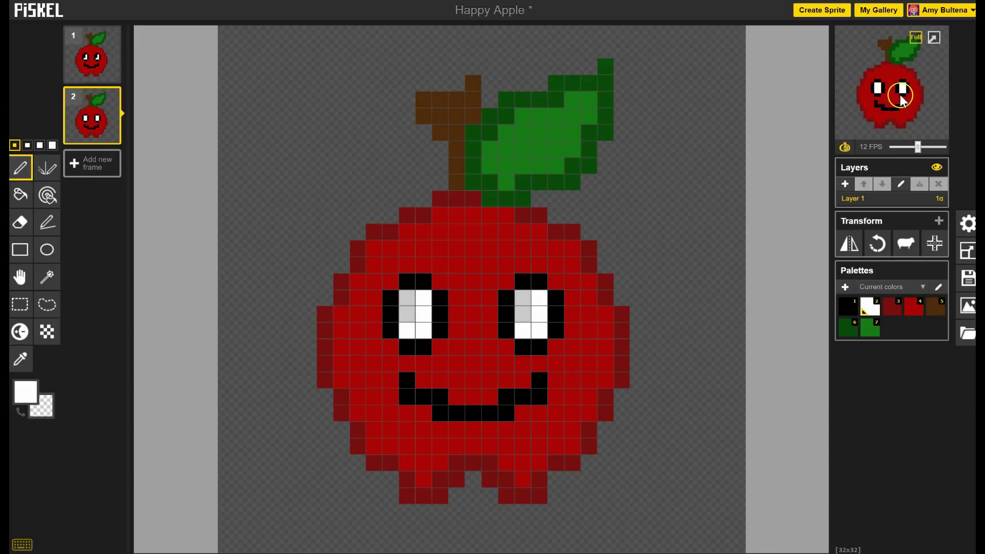
Step: Blacken the top row pixels of both eyes in black and slow playback to 3 FPS
click(26, 405)
click(31, 437)
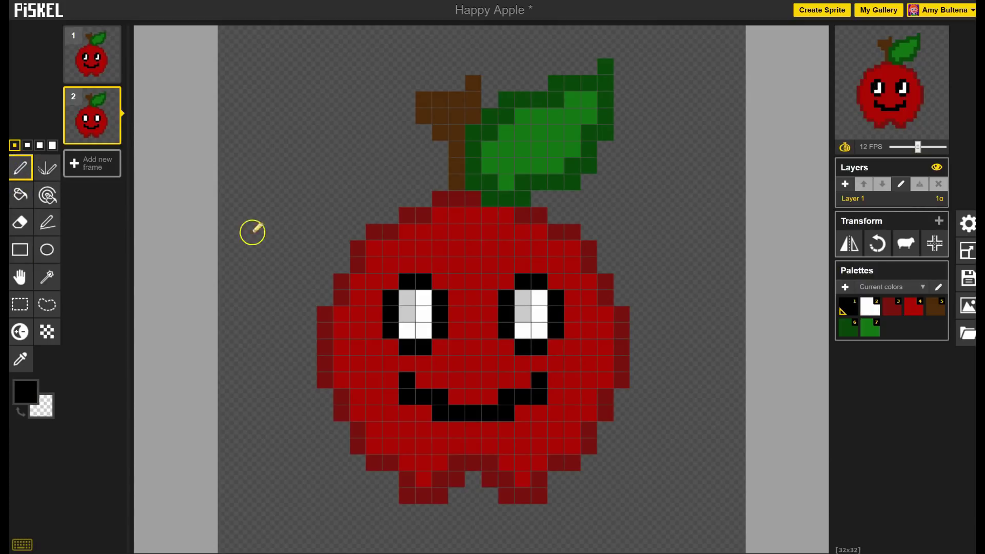
click(407, 298)
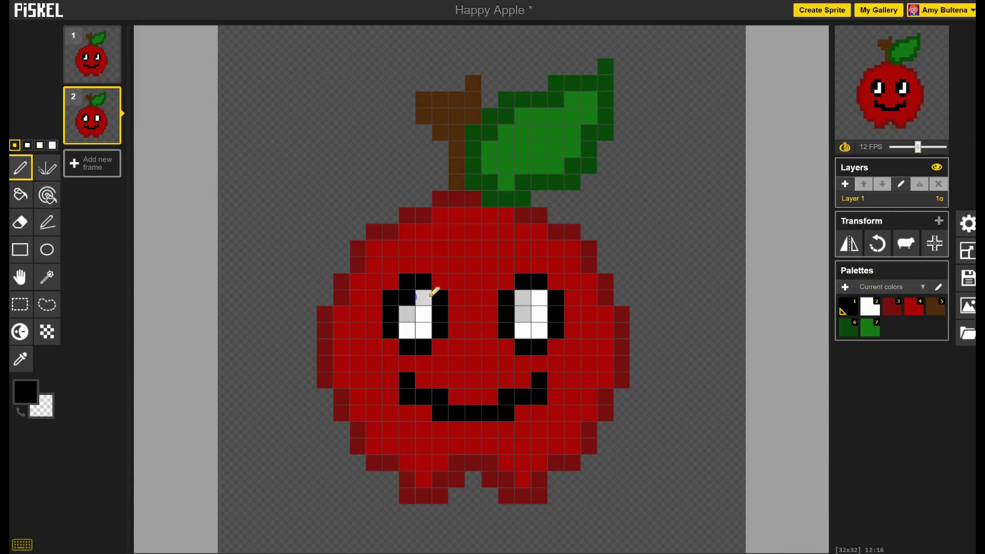
click(423, 298)
click(522, 298)
click(539, 298)
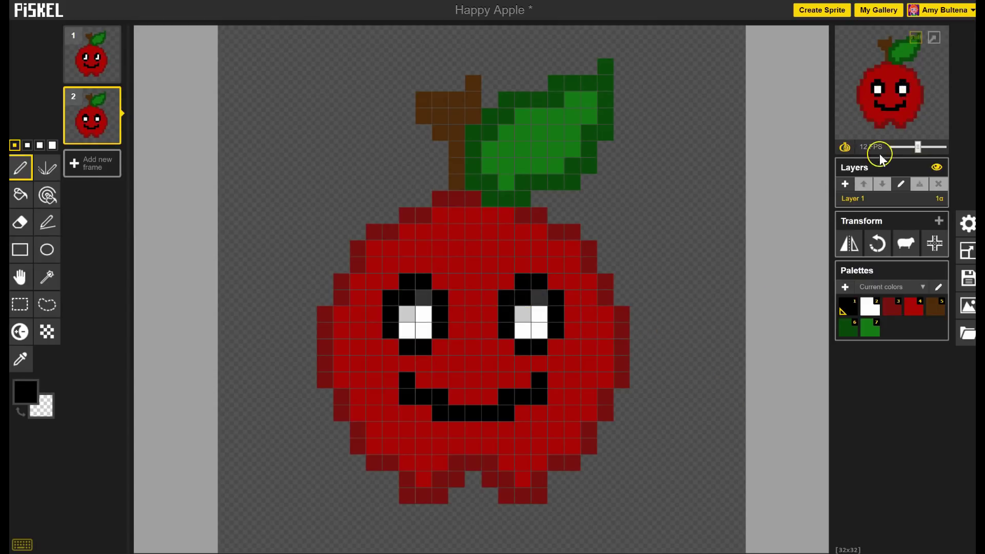
drag(917, 147, 897, 151)
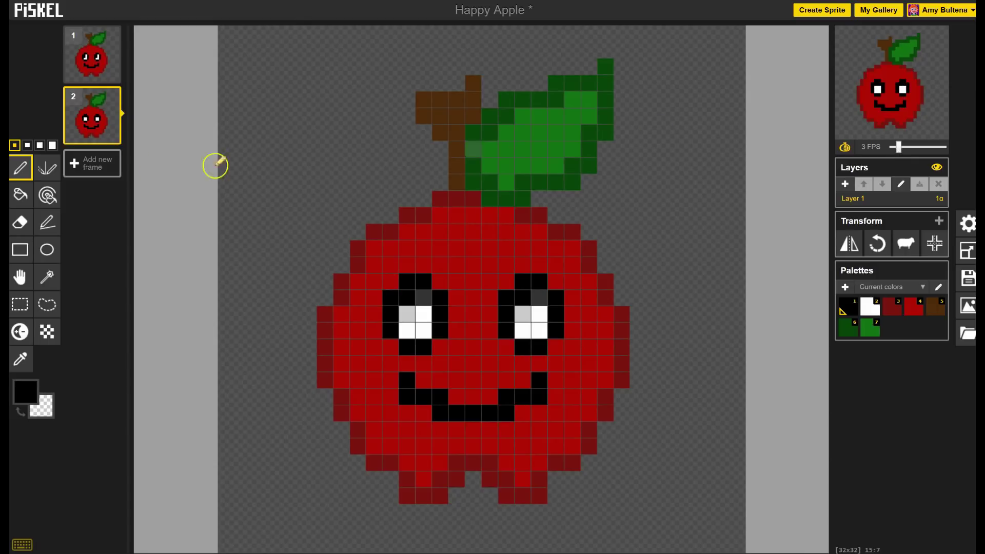
Step: Duplicate frame 2 as frame 3 and paint the top row of both eyes white
click(111, 138)
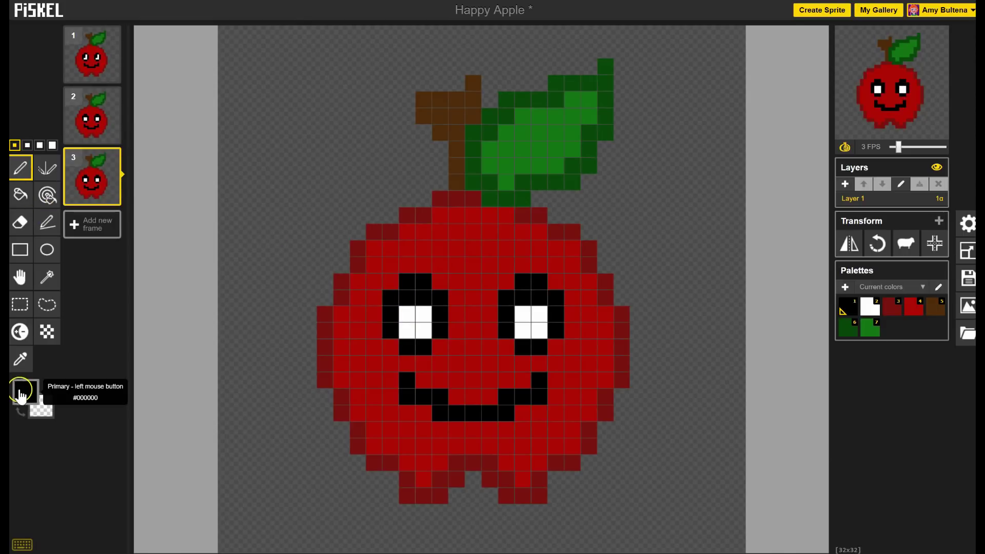
click(20, 394)
click(26, 419)
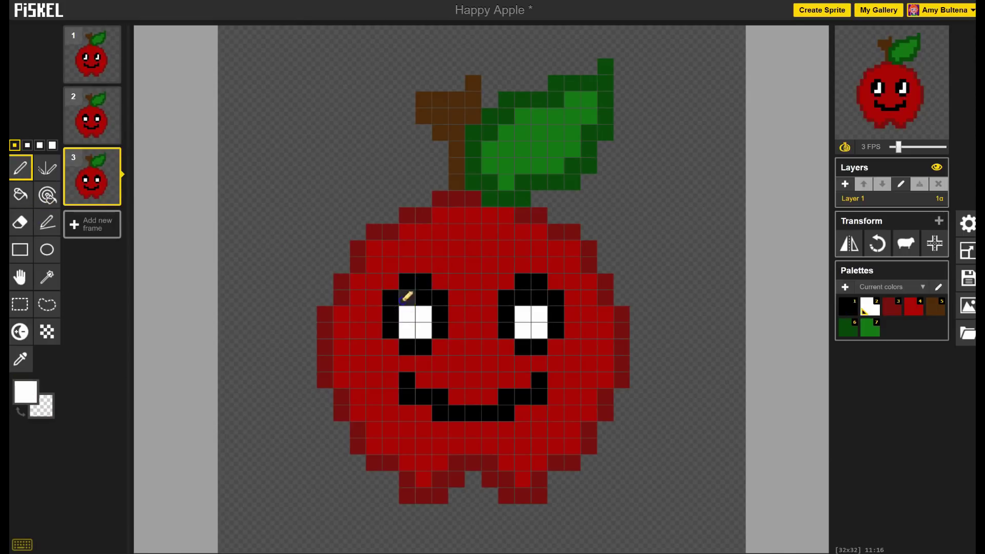
drag(408, 296, 424, 297)
drag(539, 297, 523, 297)
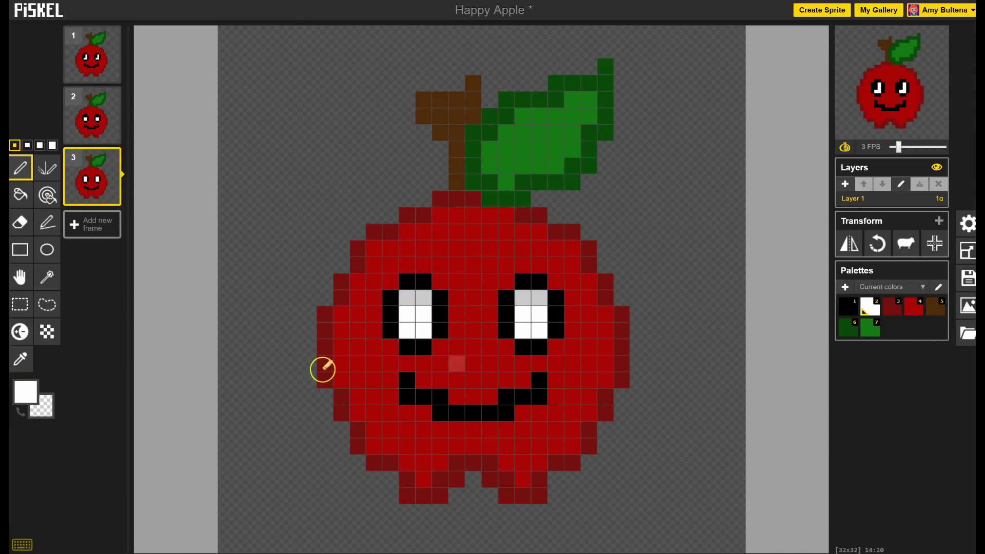
Step: In black, fill each eye's top-right cell and erase the cell below it
click(24, 393)
click(32, 444)
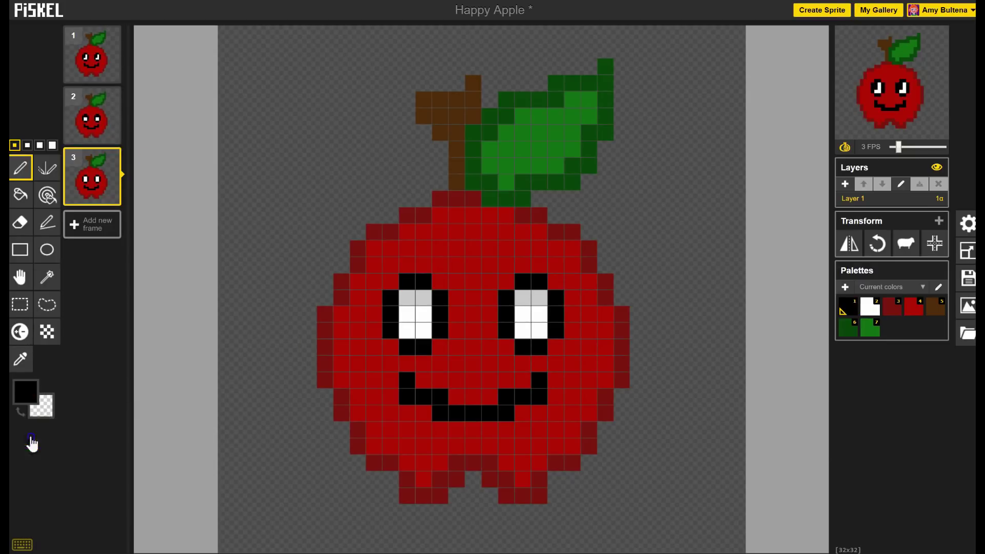
click(423, 298)
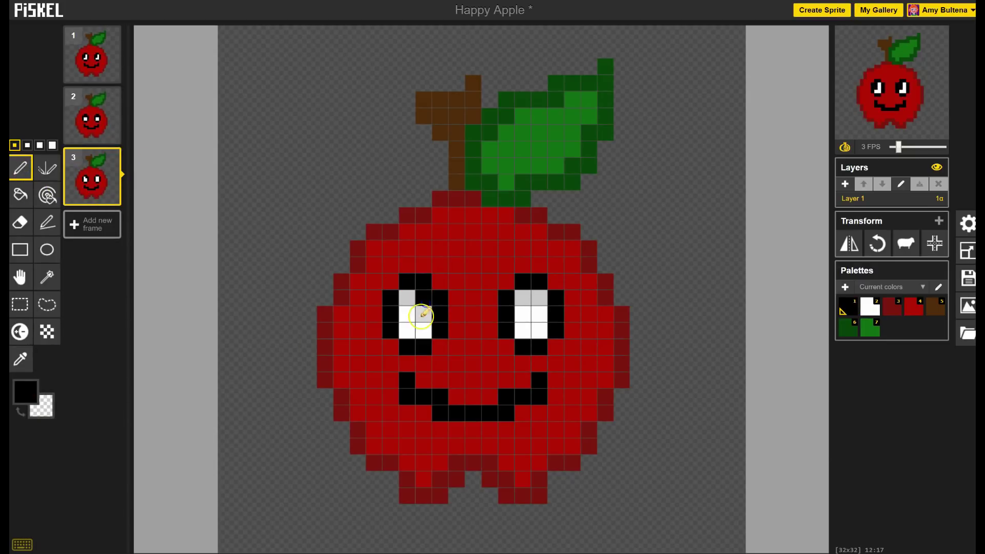
right_click(424, 314)
click(539, 298)
right_click(538, 314)
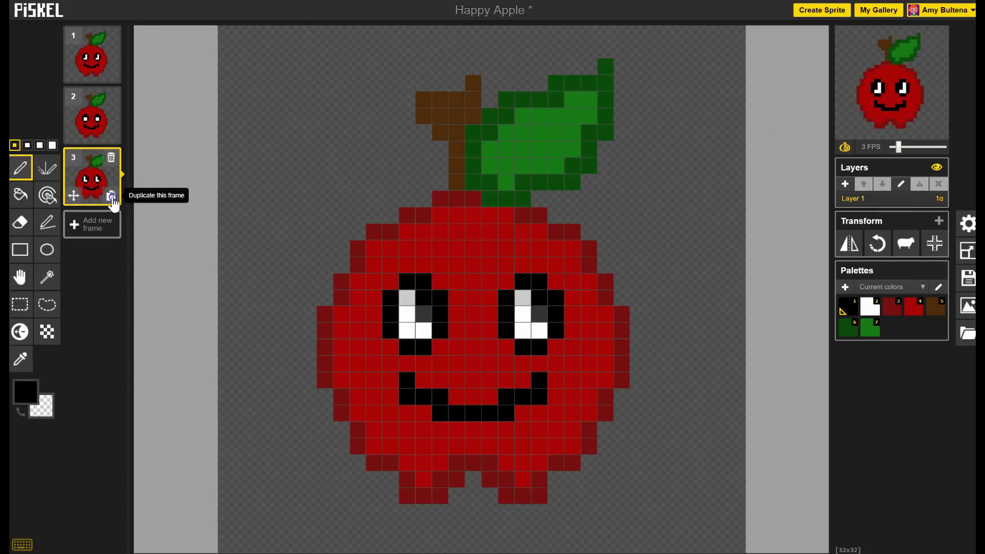
Step: Duplicate frame 3 as frame 4 and lighten both eyes' pixels with white
click(111, 196)
click(25, 391)
click(31, 411)
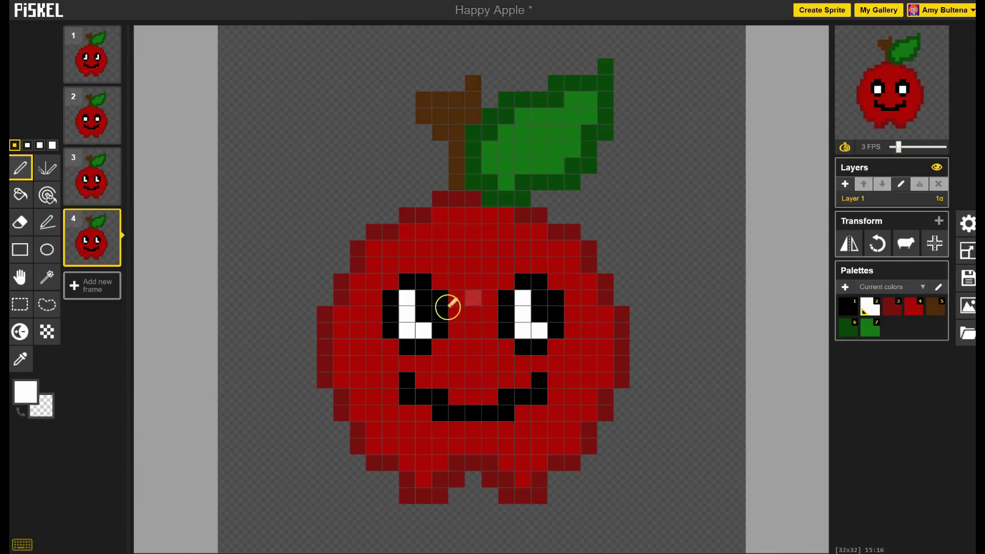
drag(423, 314, 427, 292)
drag(538, 293, 542, 314)
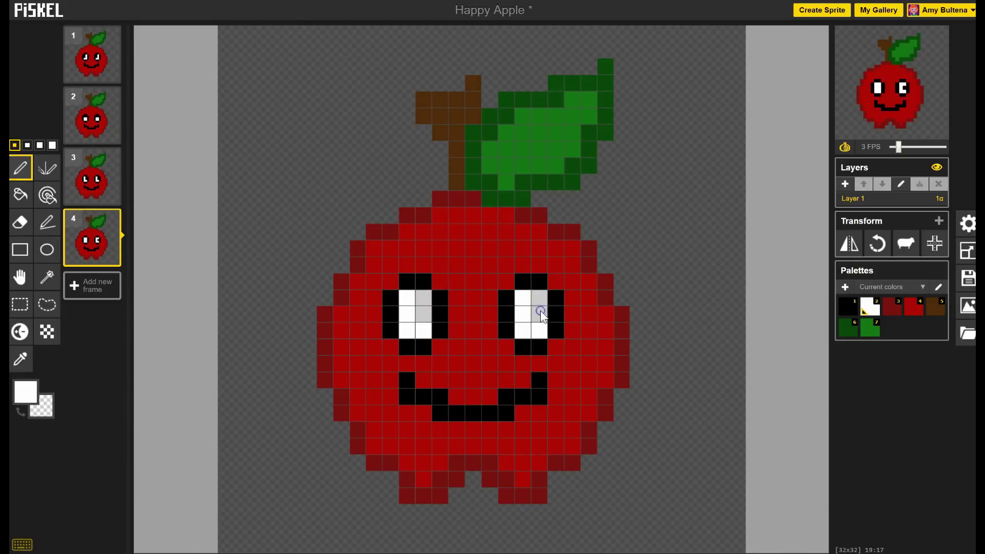
Step: Switch to black and darken the bottom row of each eye
click(25, 392)
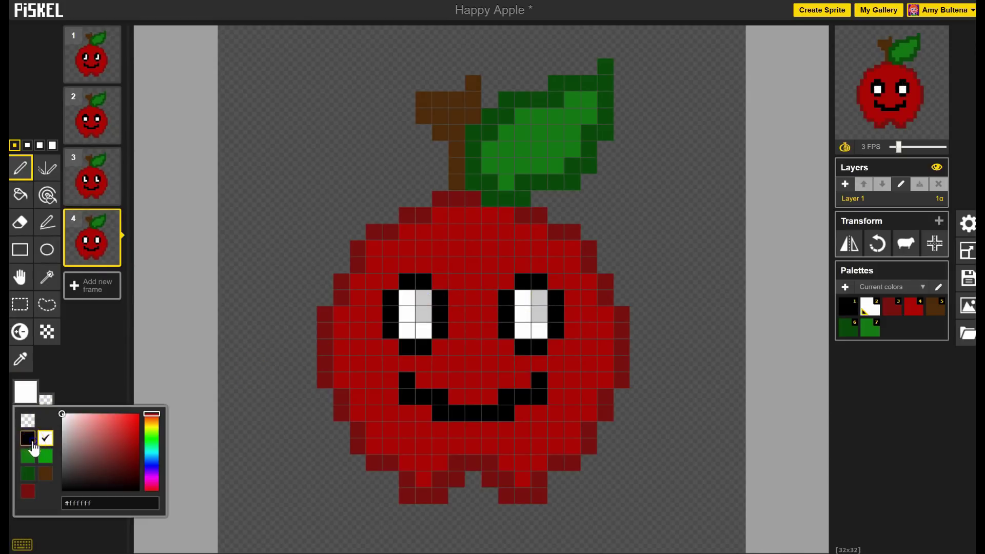
click(33, 448)
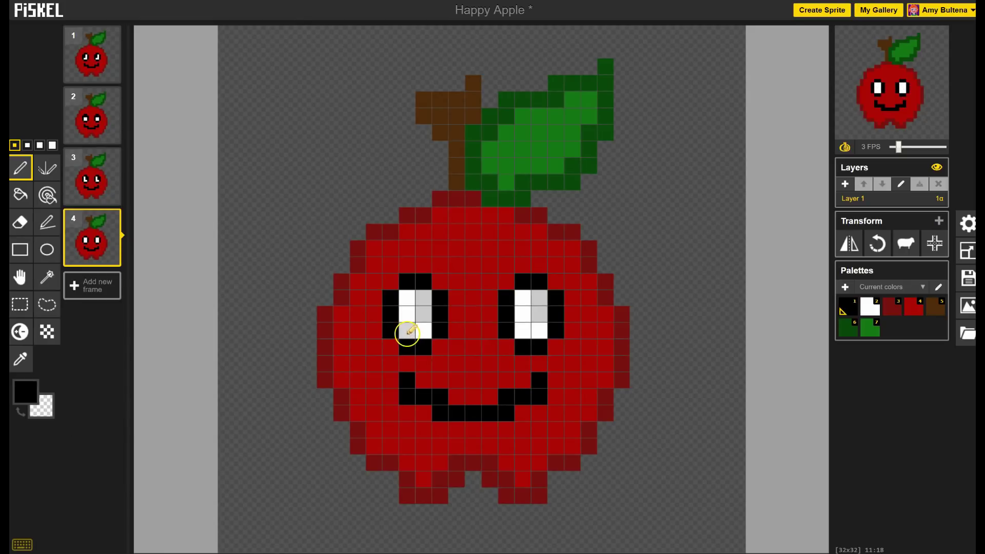
drag(407, 334, 424, 331)
drag(538, 333, 523, 331)
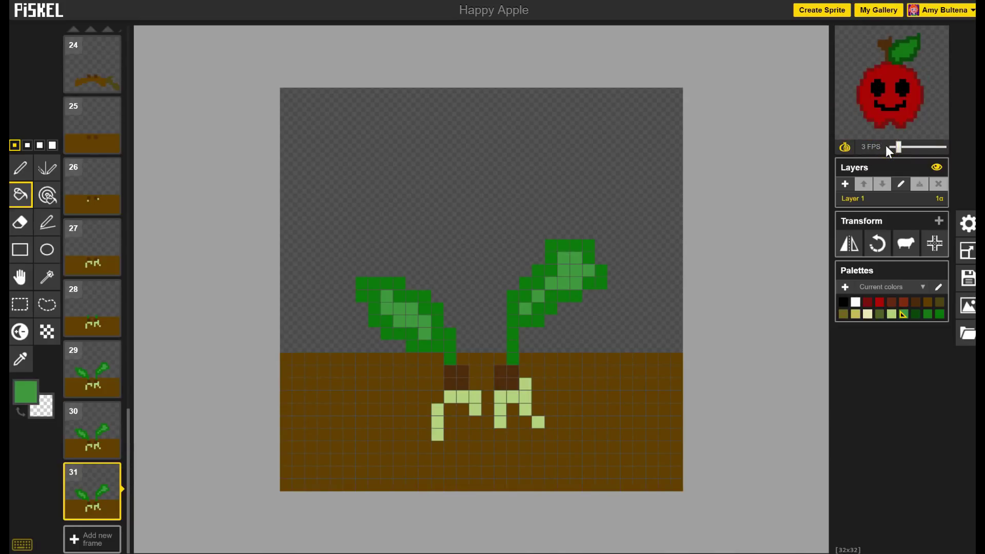
Step: Try 9 FPS, settle playback at 5 FPS, and save the sprite to the online gallery
click(899, 148)
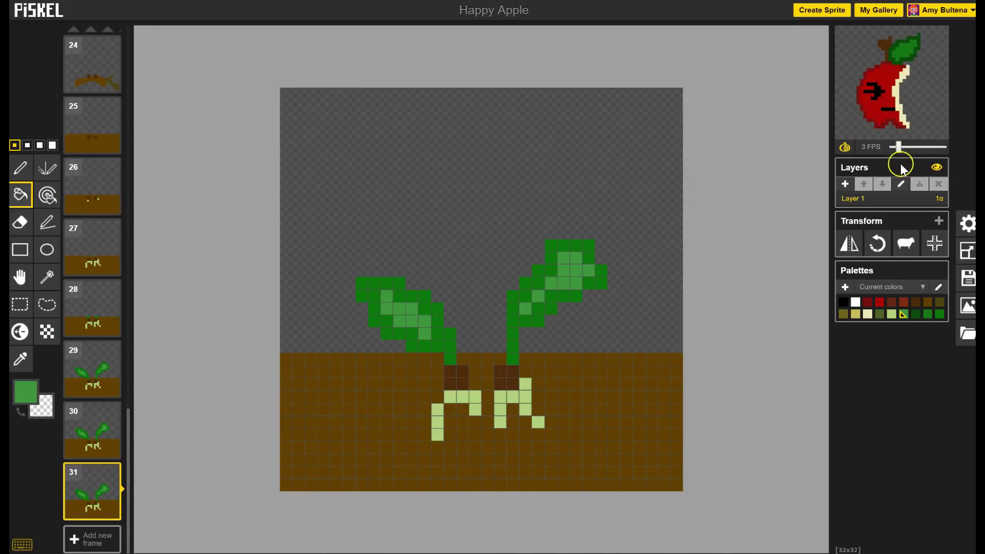
drag(899, 149, 910, 150)
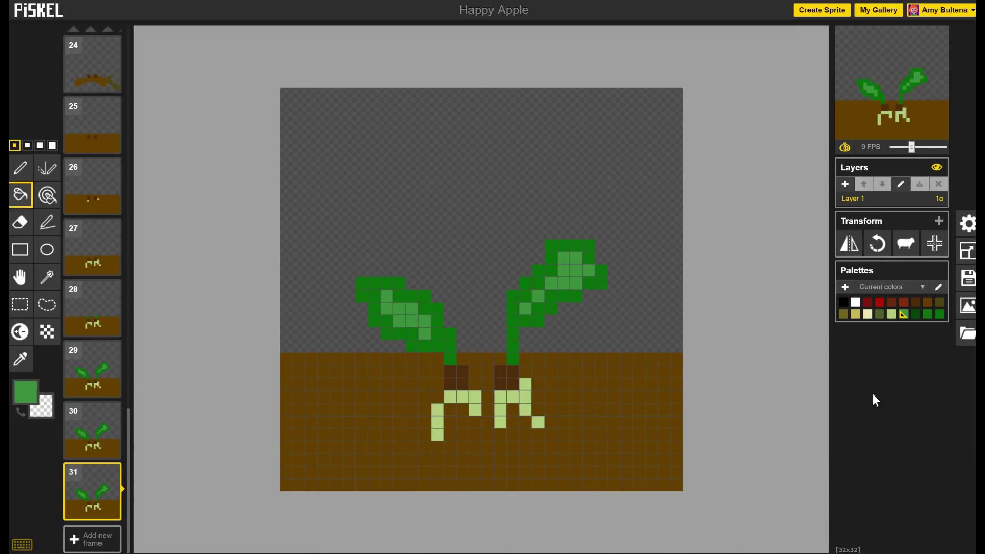
click(911, 149)
drag(911, 150, 903, 148)
click(967, 278)
click(888, 259)
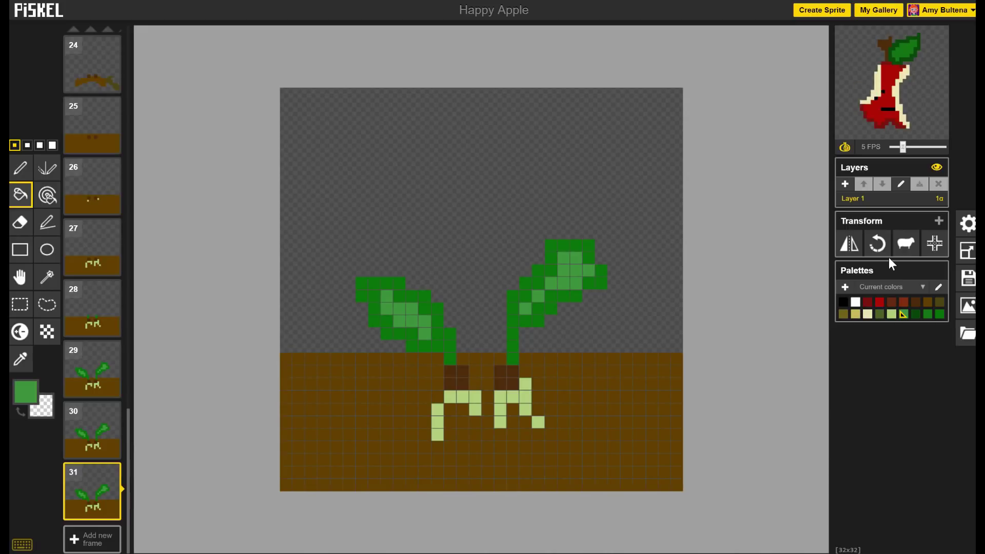
Step: Set the GIF export width to 900 (900×900 output) and upload the animated GIF
click(968, 307)
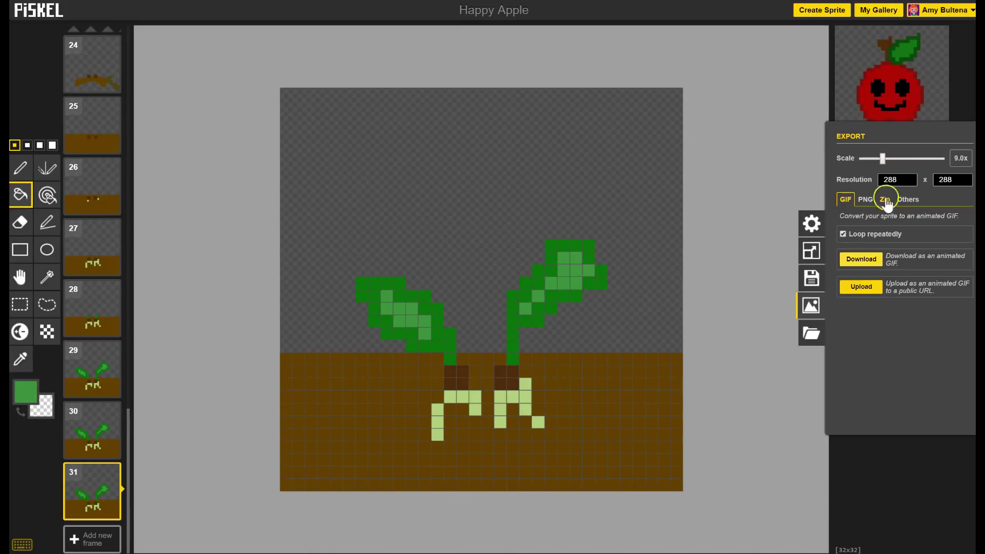
click(891, 180)
click(951, 181)
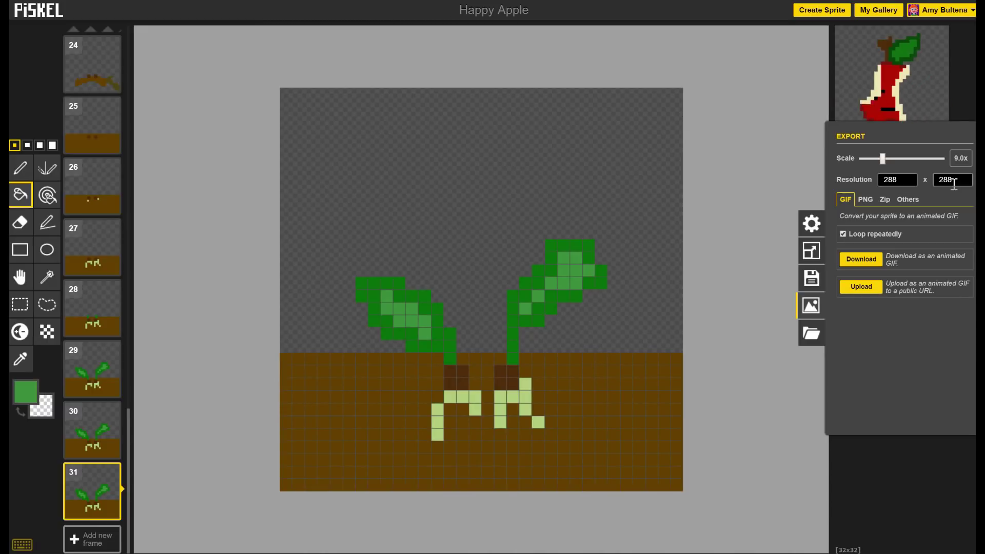
drag(905, 180, 871, 180)
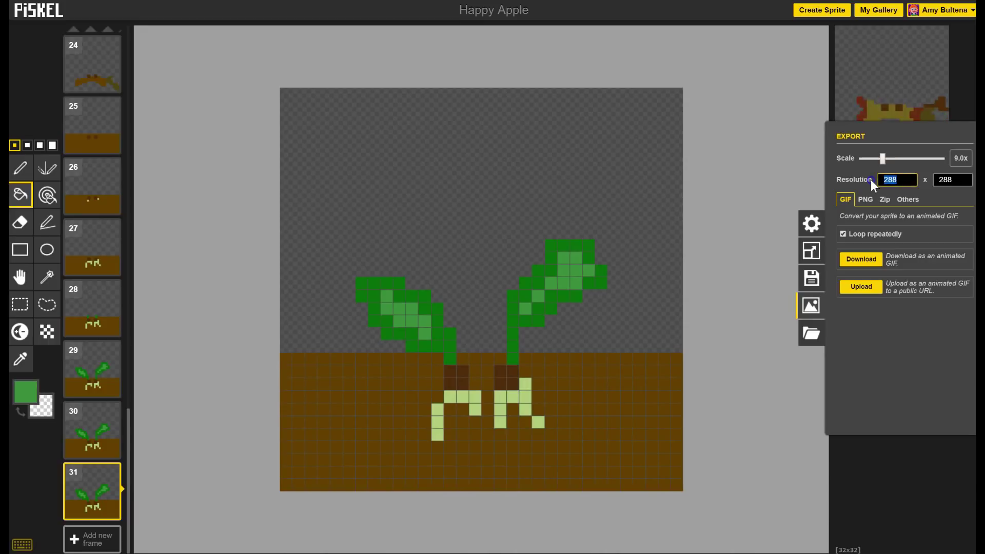
text(900)
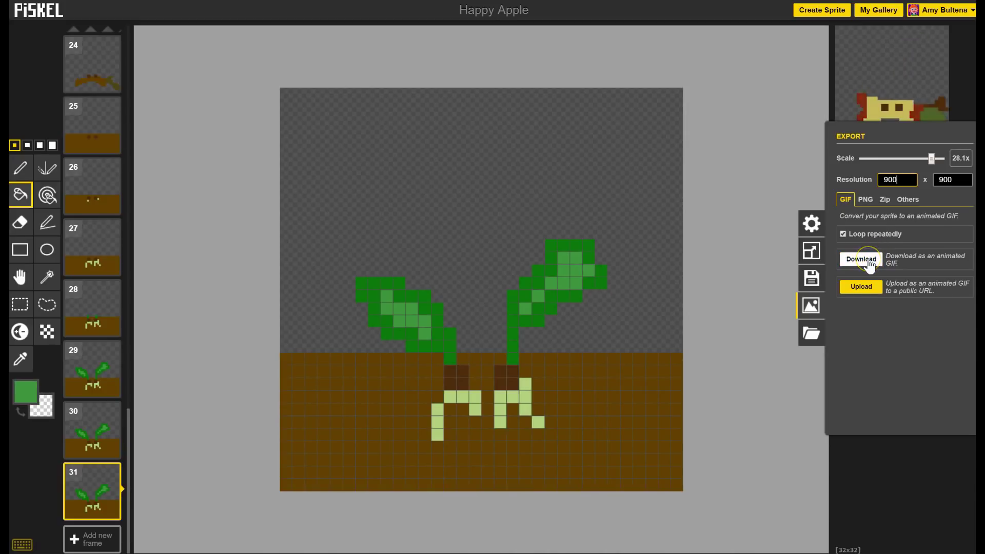
click(886, 291)
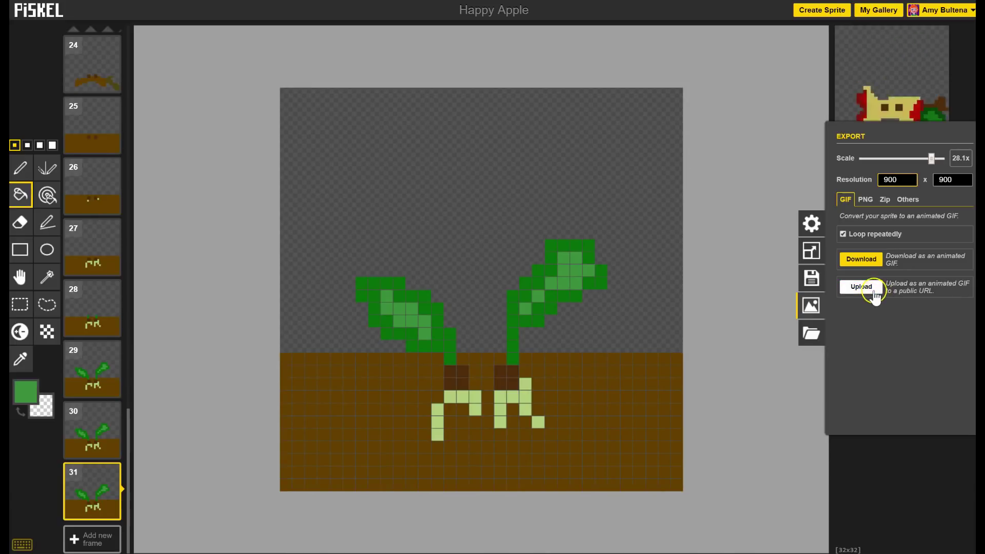
click(874, 292)
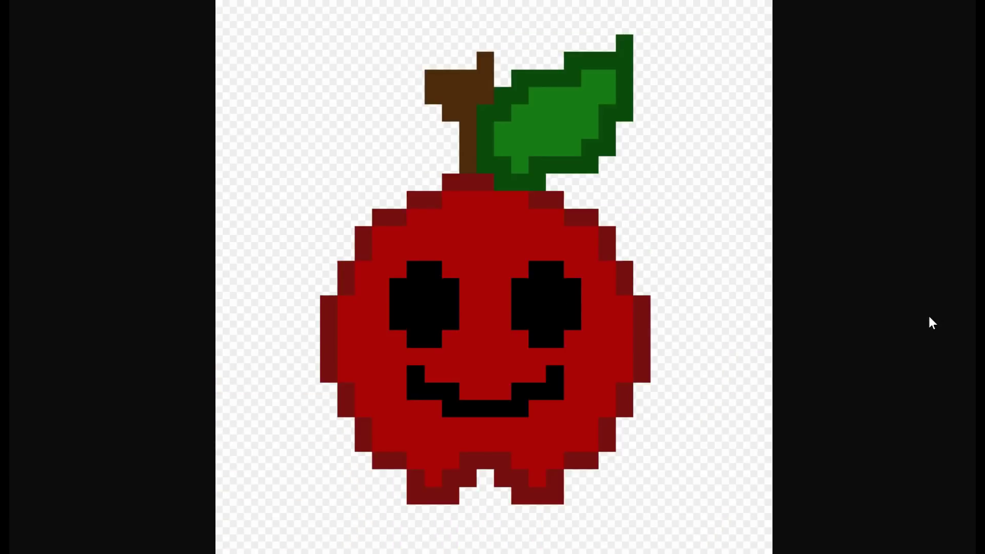
Step: Save the uploaded GIF image to disk as 'happy apple animated gif'
right_click(482, 298)
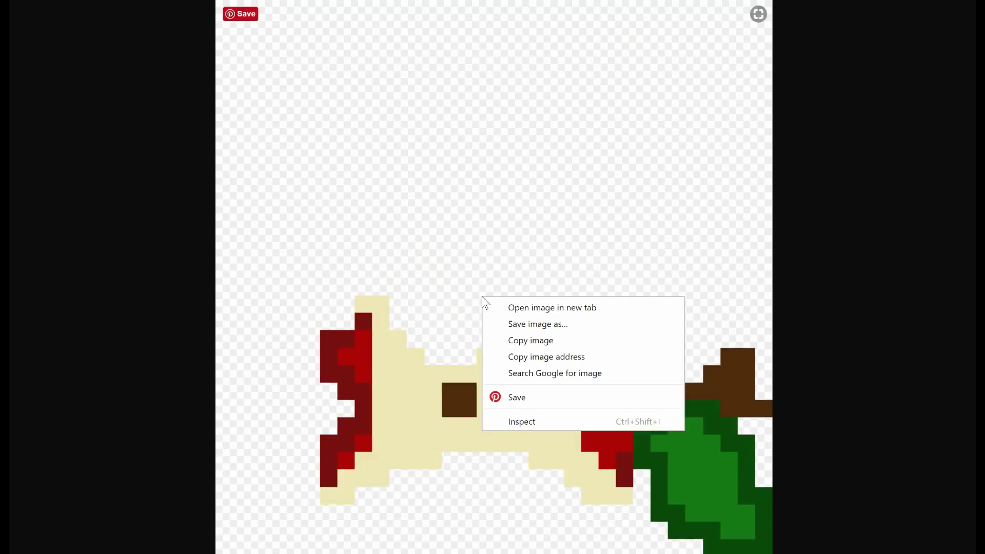
click(512, 324)
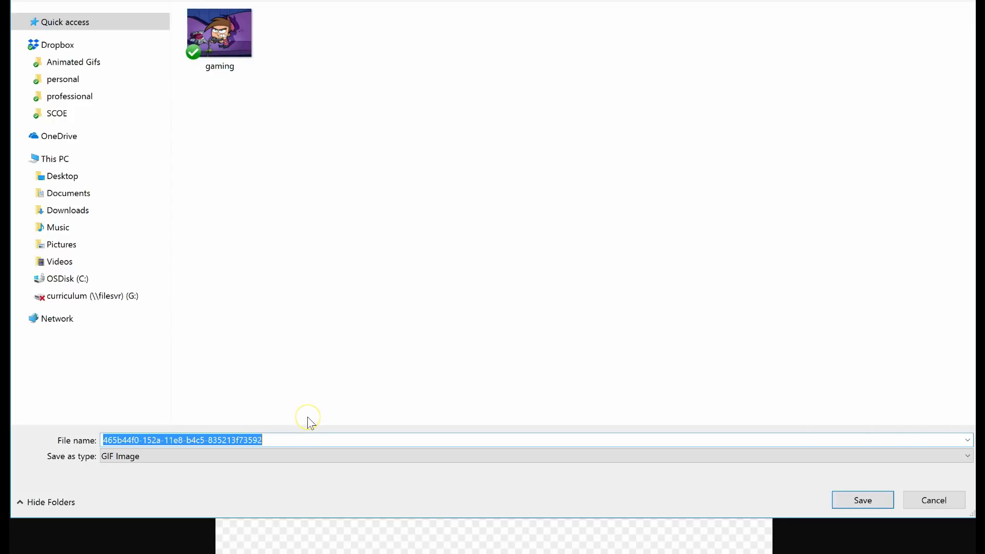
text(hap)
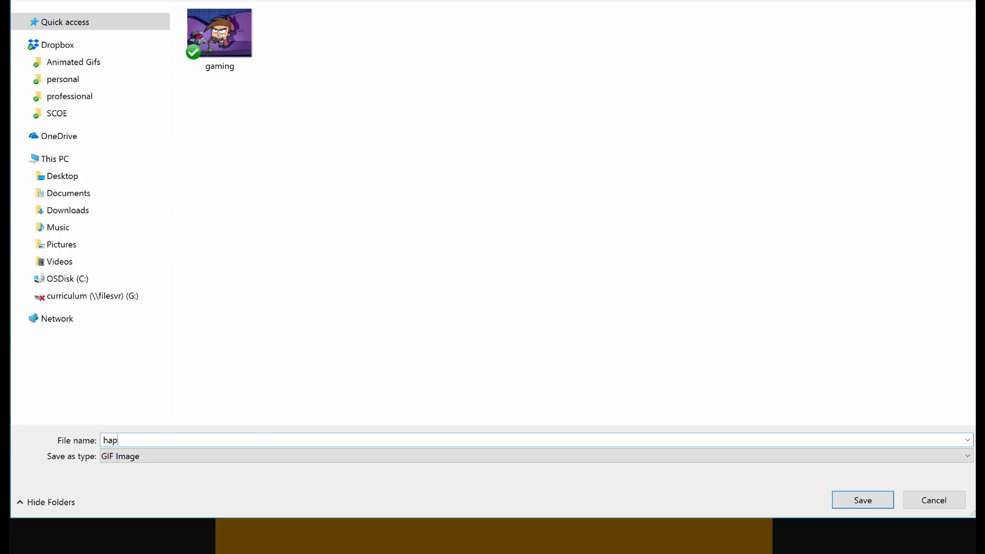
text(py appl)
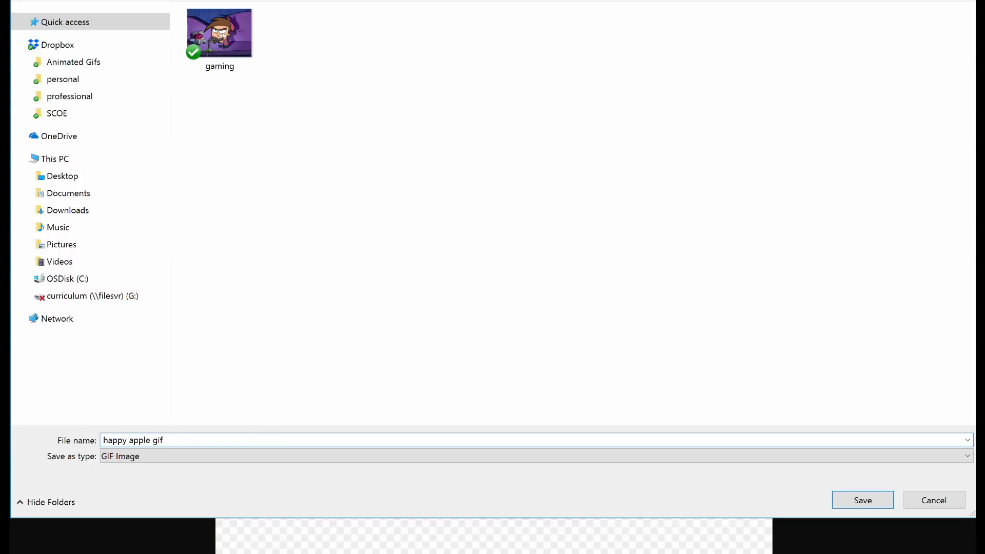
text(e animated gif)
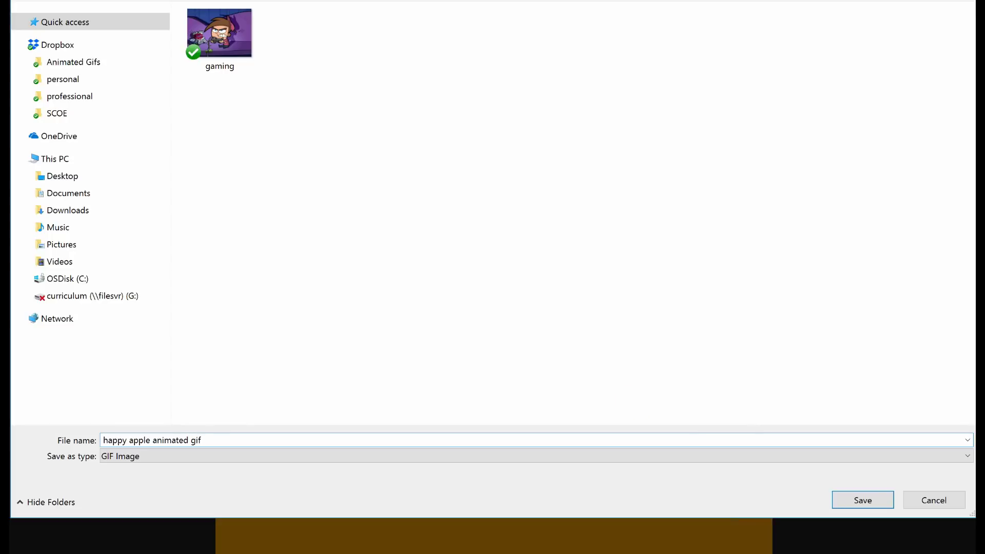
click(867, 499)
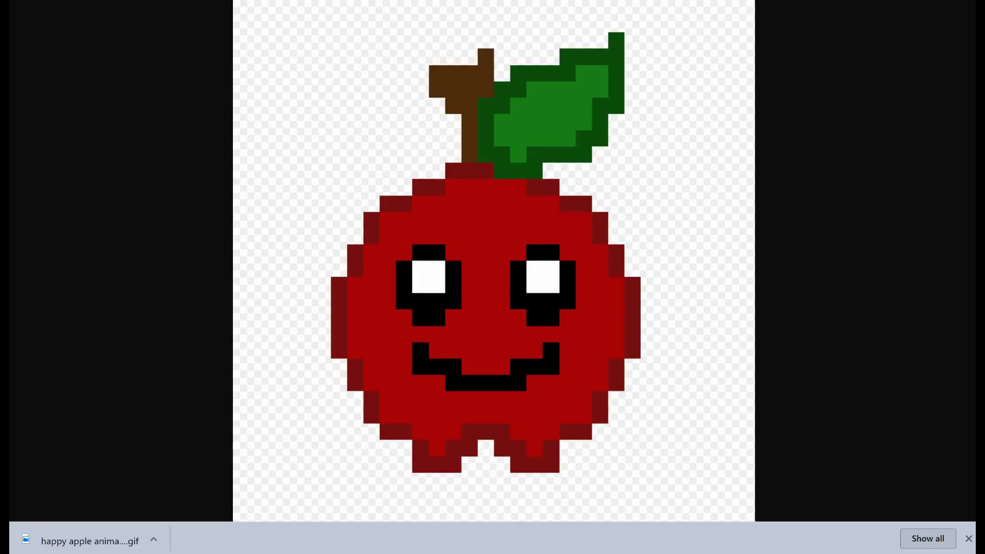
Step: Back in Piskel, save Happy Apple to the gallery again and view it listed in My Gallery
key(ctrl+w)
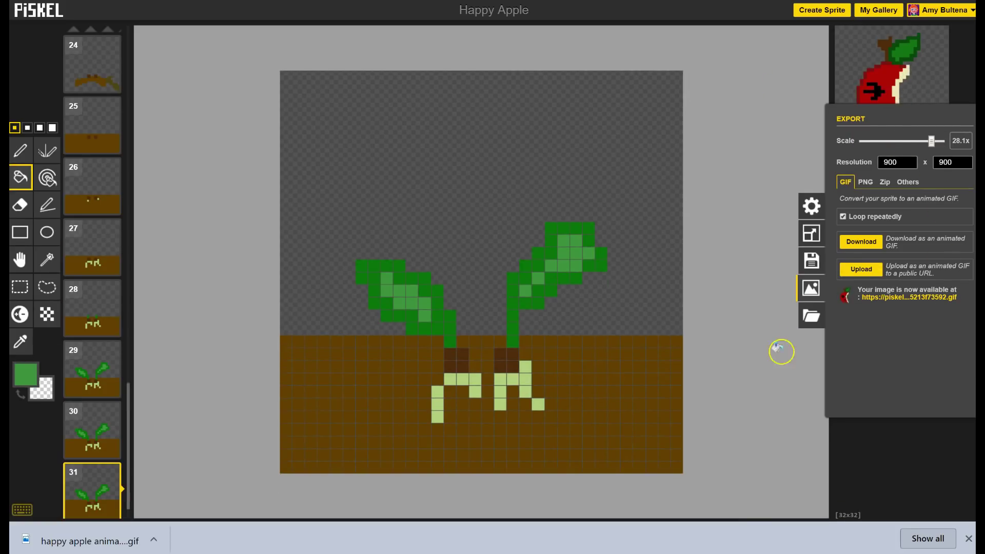
click(807, 327)
click(967, 260)
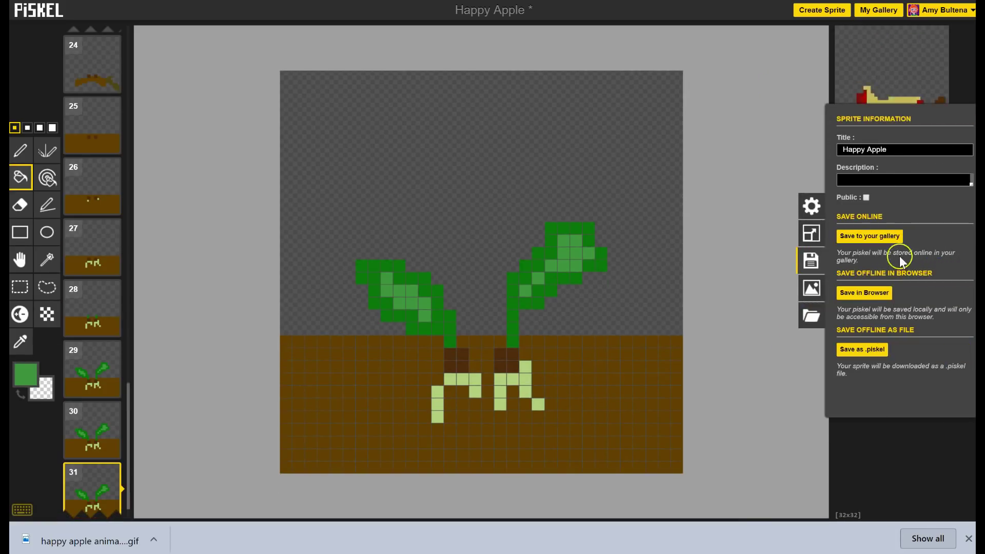
key(ctrl+s)
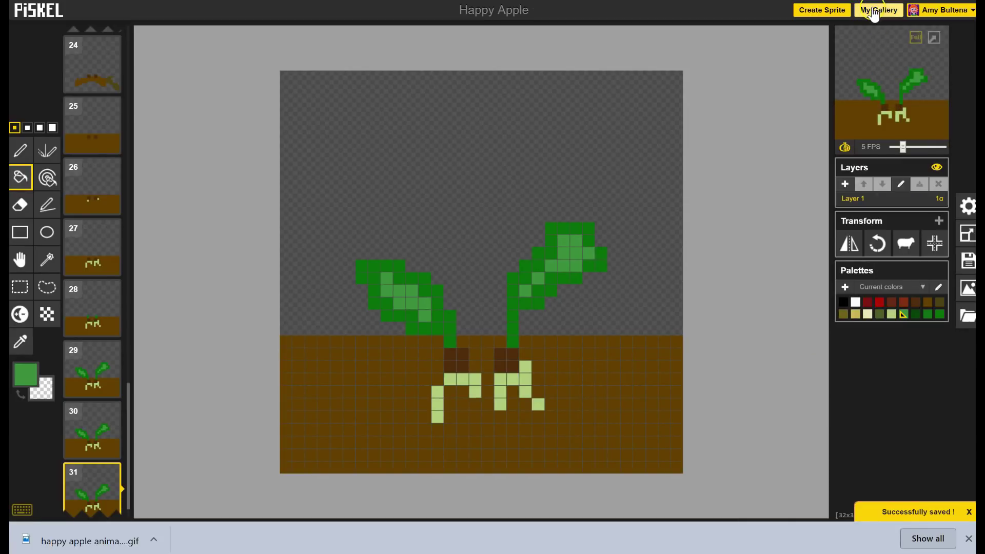
click(877, 10)
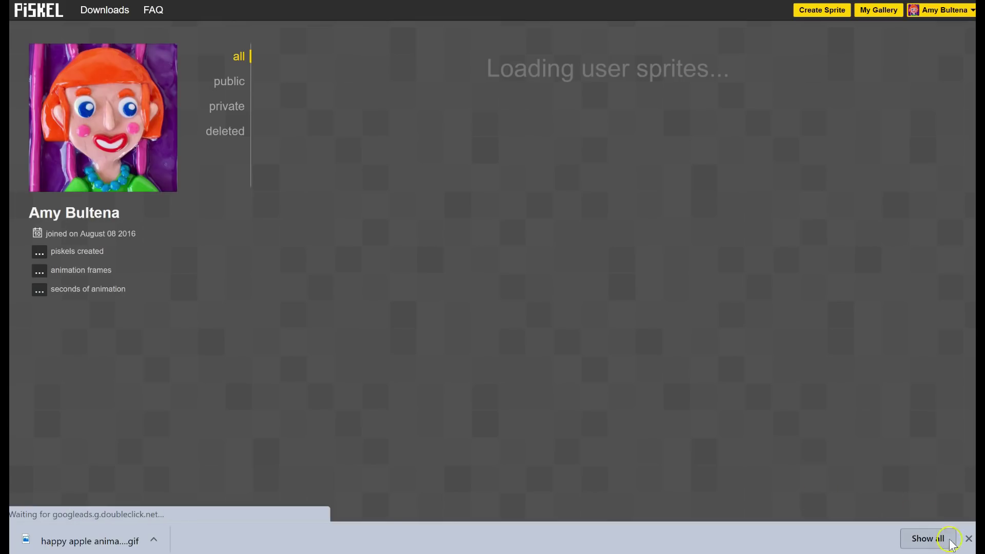
click(969, 538)
mouse_move(311, 124)
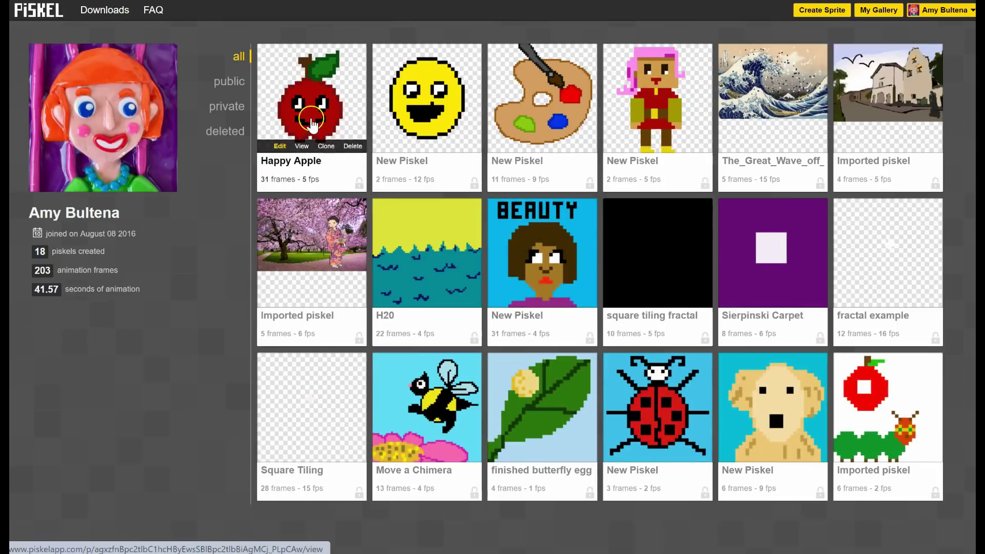